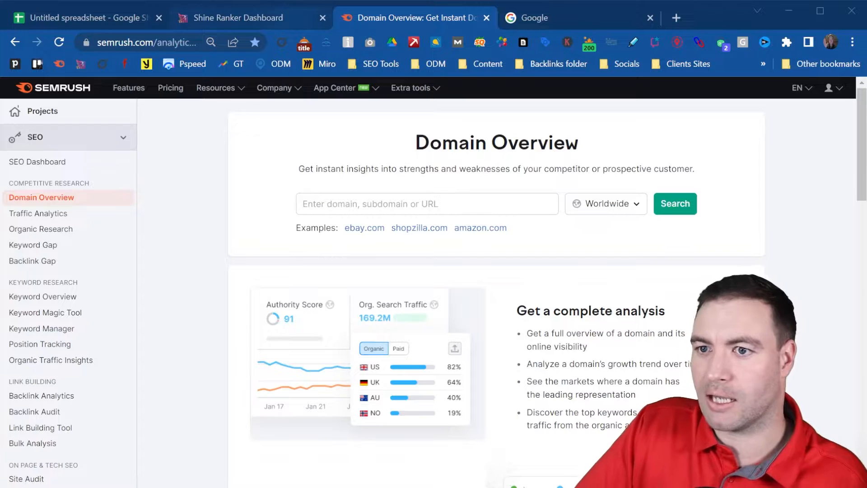
left_click(267, 18)
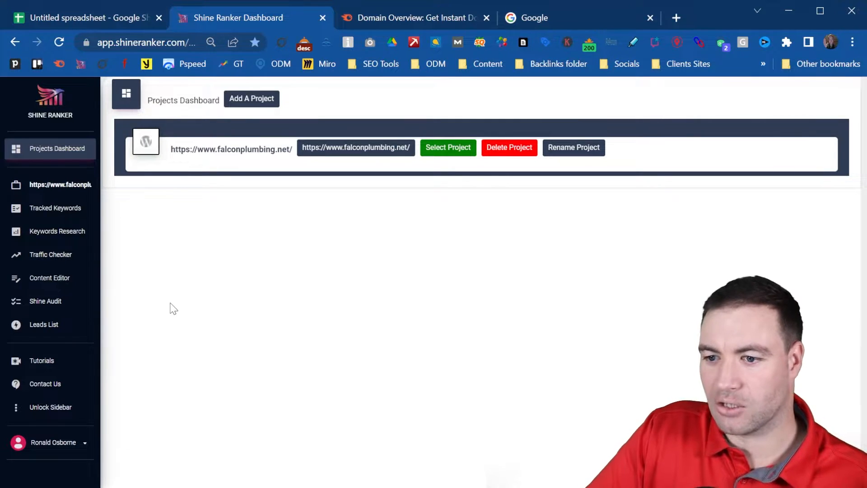
left_click(412, 14)
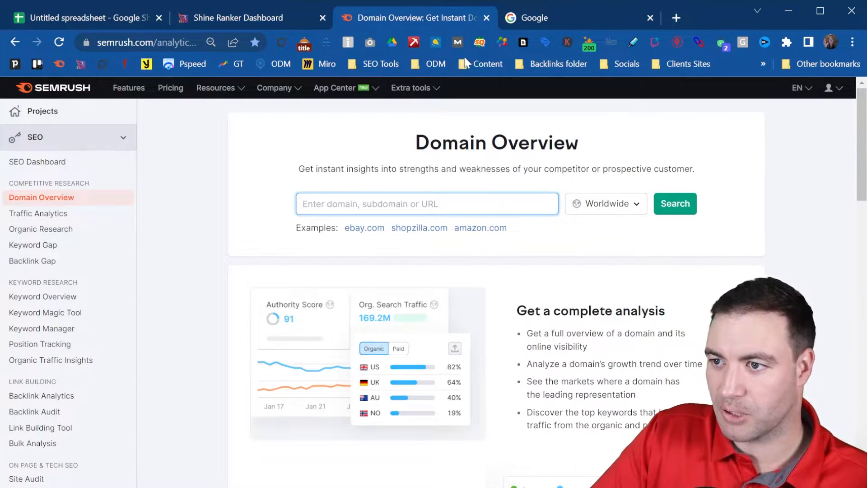
Switch to Google and search for "miami mortgage broker"
left_click(551, 18)
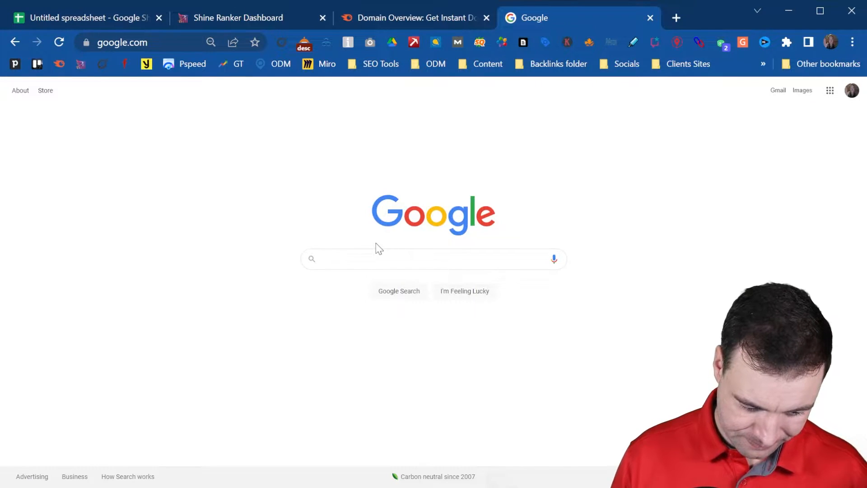
type("maimi")
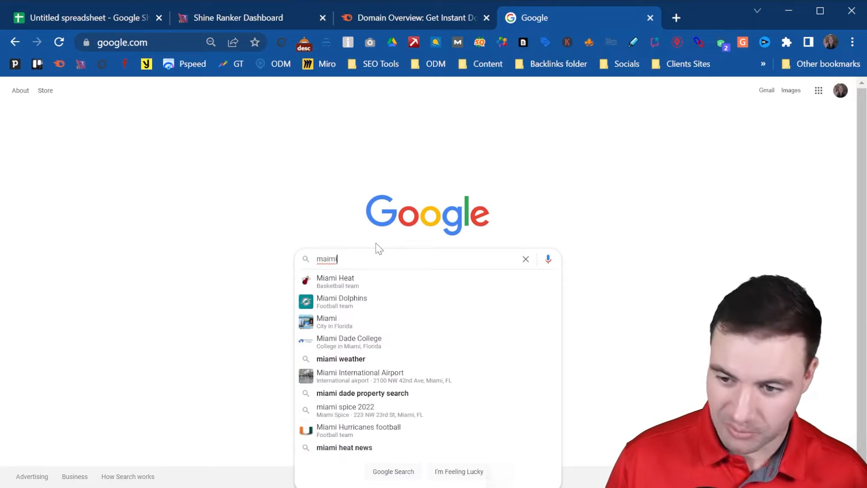
key("BackSpace")
key("BackSpace")
key("BackSpace")
key("BackSpace")
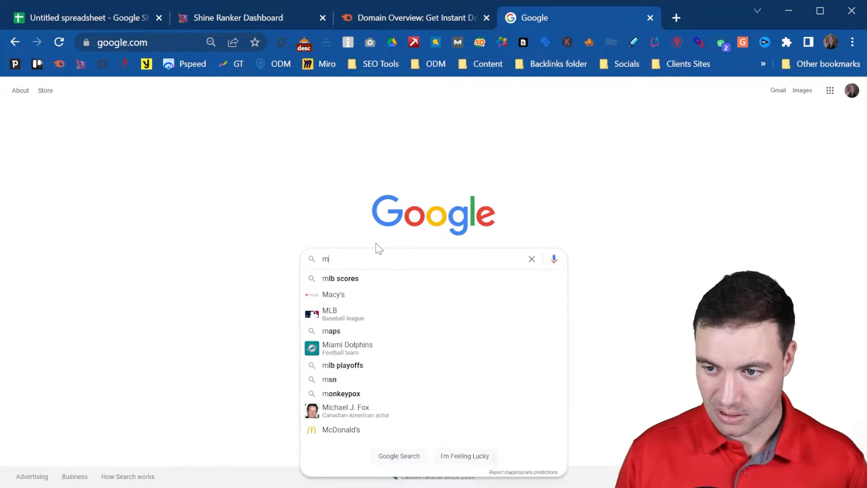
type("iami b")
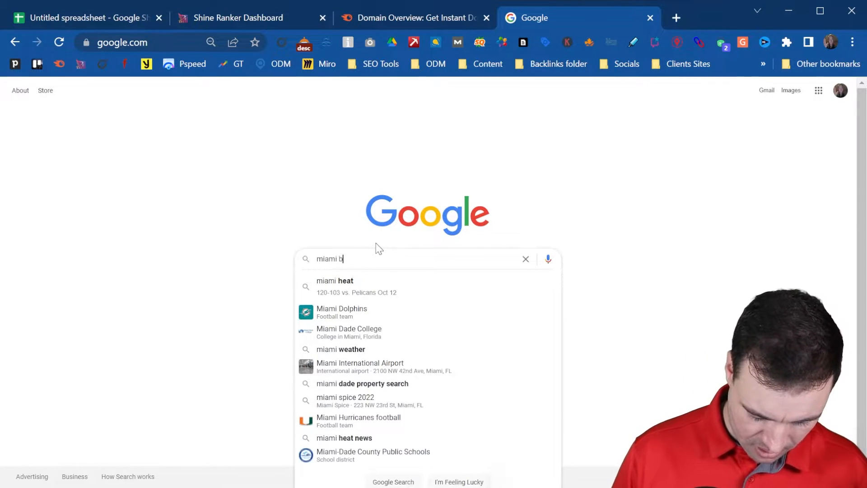
type("m")
key("BackSpace")
key("BackSpace")
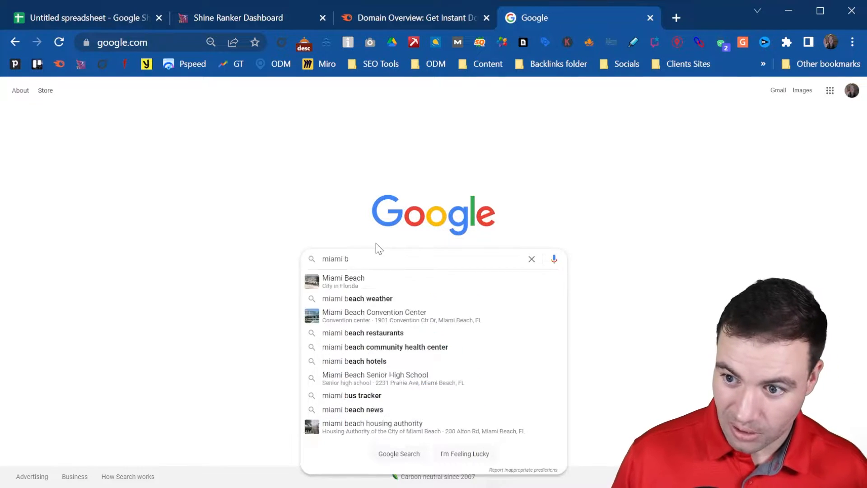
type("mort")
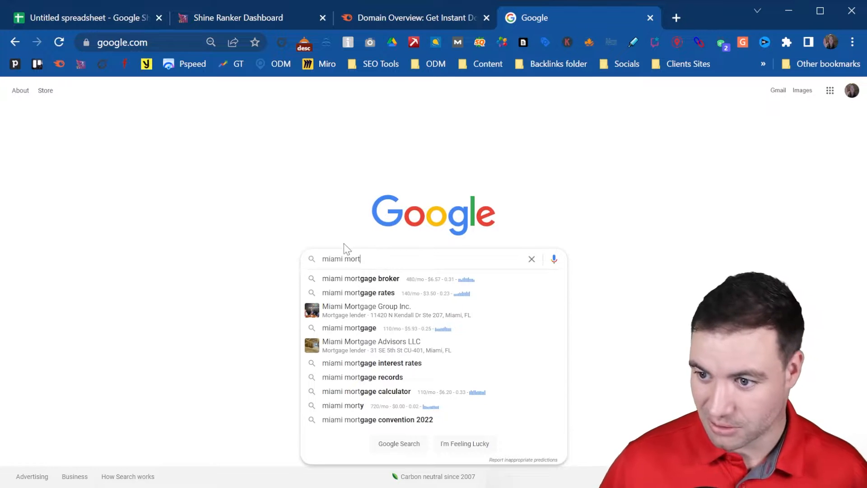
left_click(347, 280)
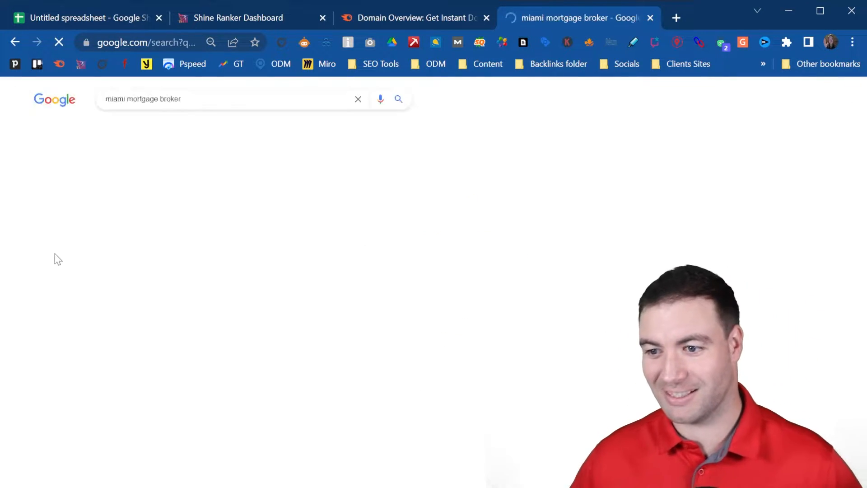
Open the DAK Mortgage website from the organic search results and look through its homepage
scroll(244, 217, "down", 9)
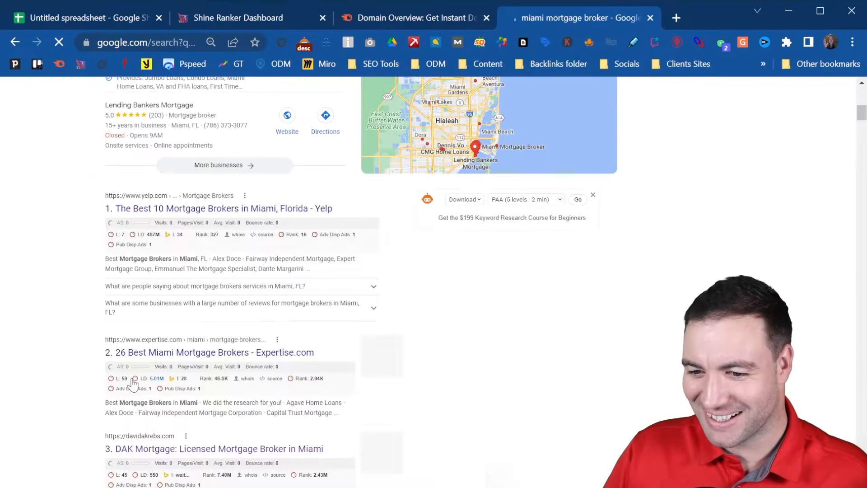
scroll(211, 370, "down", 1)
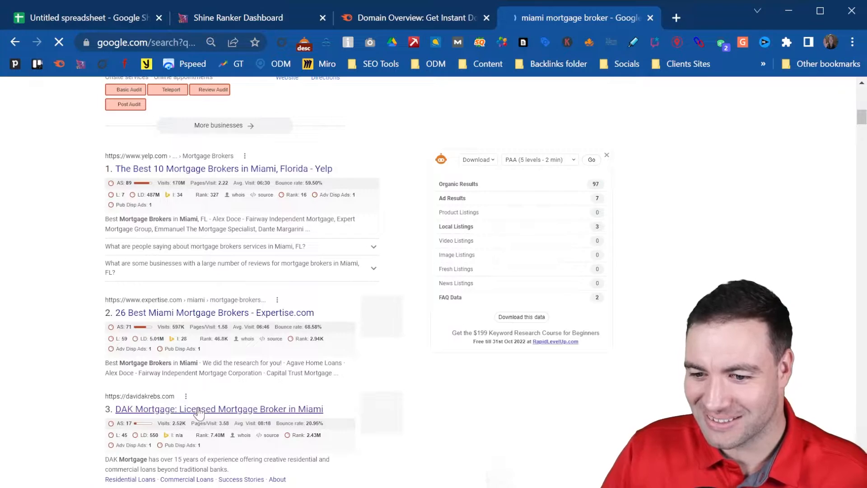
left_click(198, 412)
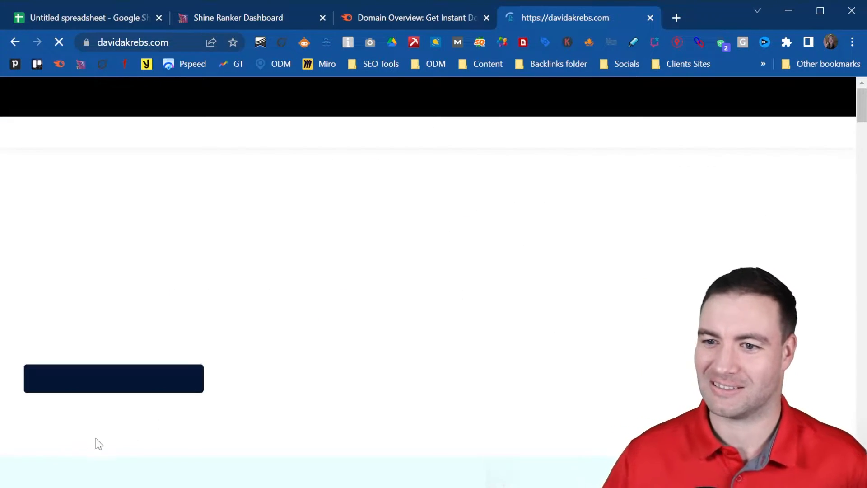
scroll(176, 203, "down", 5)
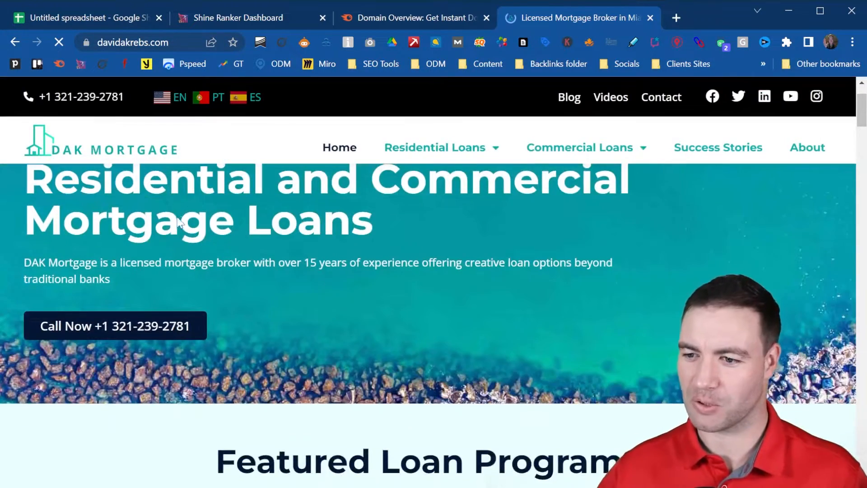
scroll(197, 236, "down", 10)
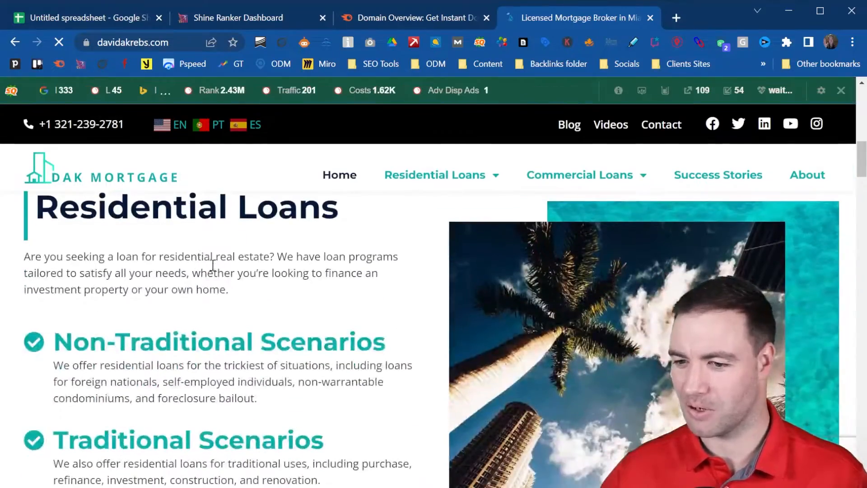
scroll(223, 250, "down", 4)
scroll(232, 236, "up", 15)
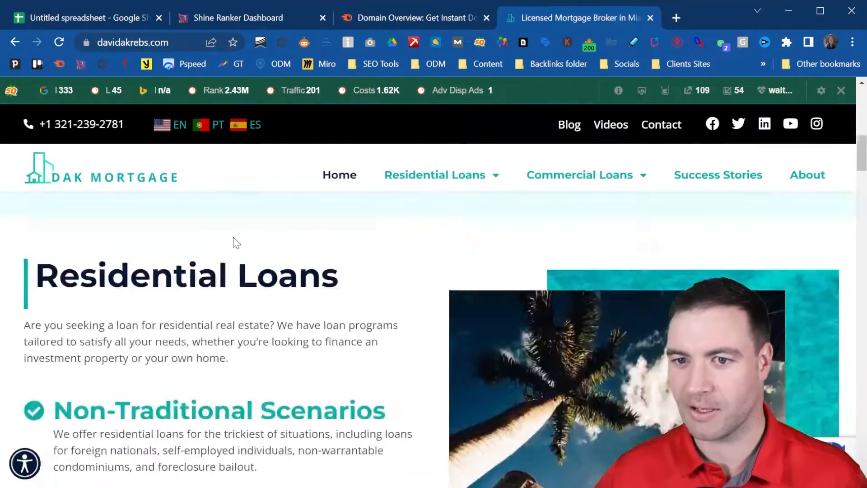
scroll(233, 243, "up", 3)
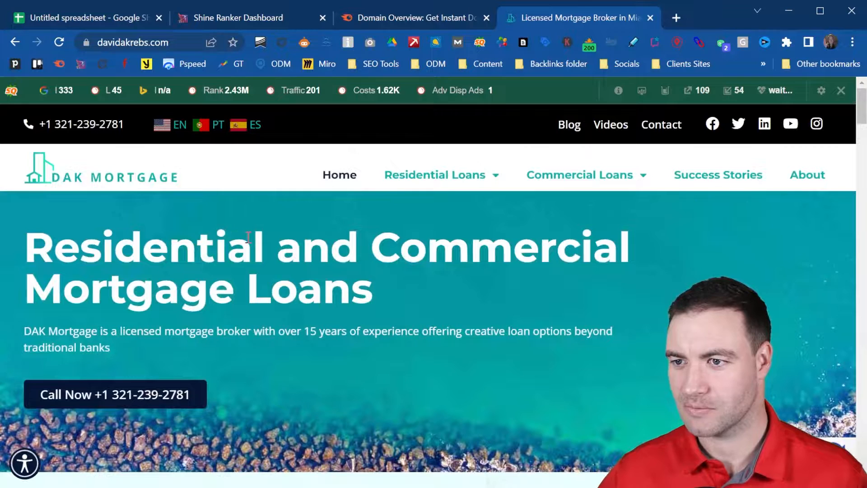
Copy the DAK Mortgage site's URL and submit it to Shine Ranker's Traffic Checker to find its ranked keywords
left_click(136, 42)
key("ctrl+c")
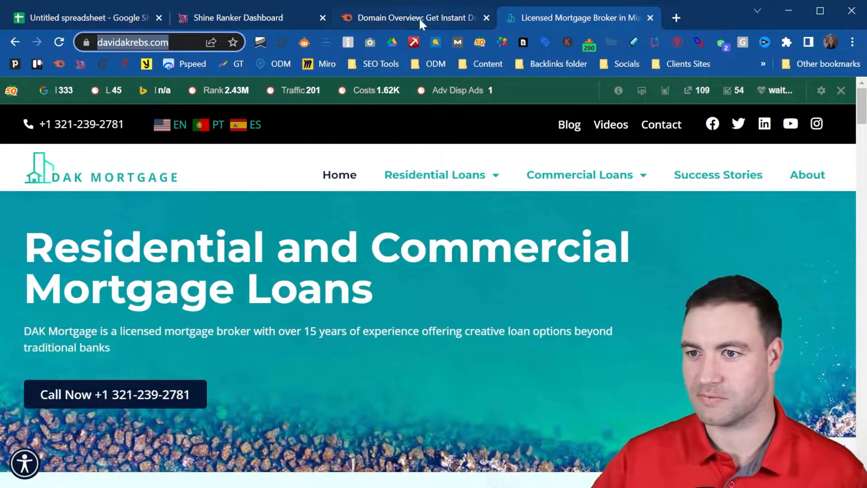
left_click(283, 15)
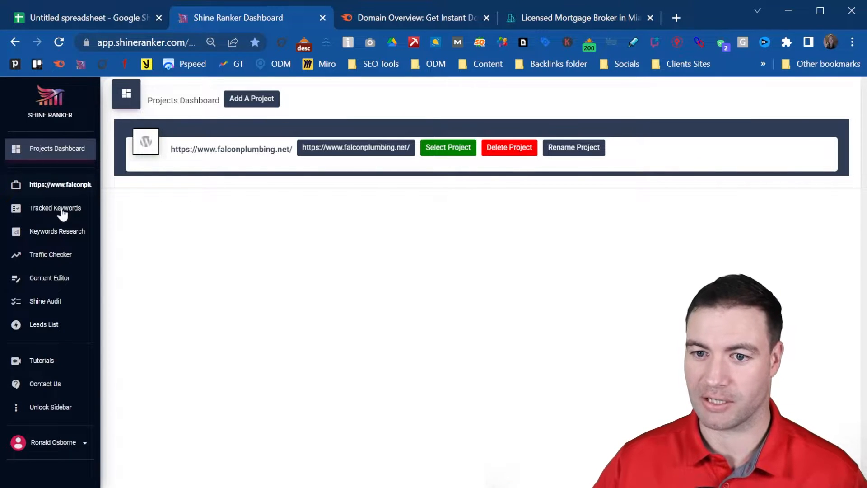
left_click(51, 255)
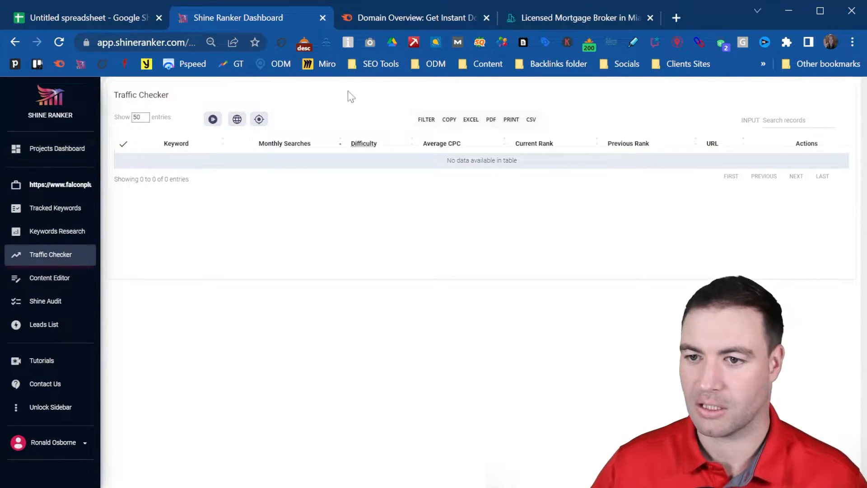
left_click(213, 119)
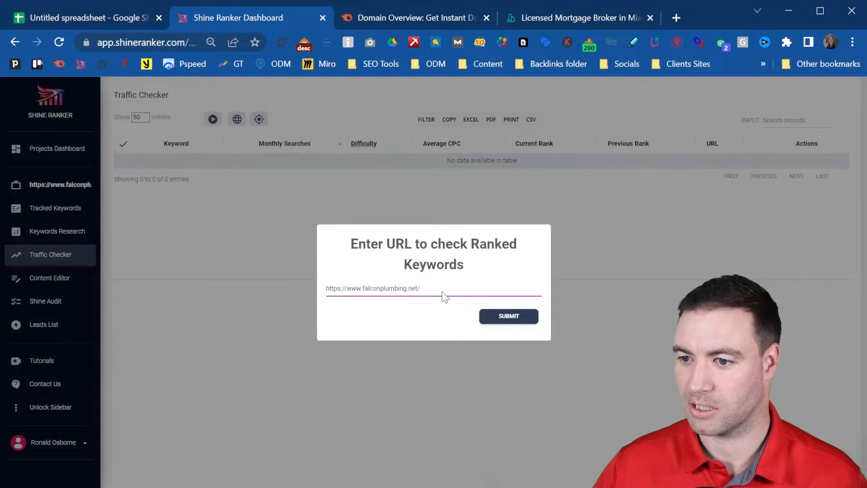
left_click_drag(428, 288, 290, 284)
key("ctrl+v")
left_click(511, 321)
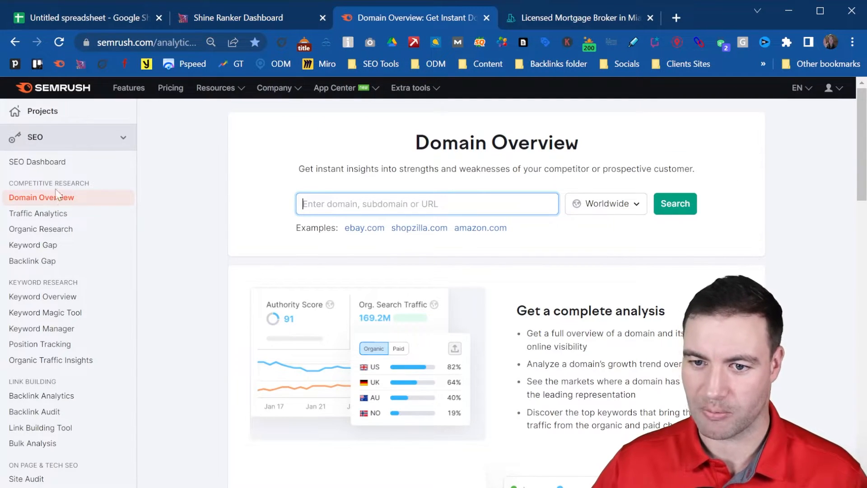
Run a worldwide Semrush Domain Overview for the copied DAK Mortgage URL and examine its country distribution and organic traffic trend
key("ctrl+v")
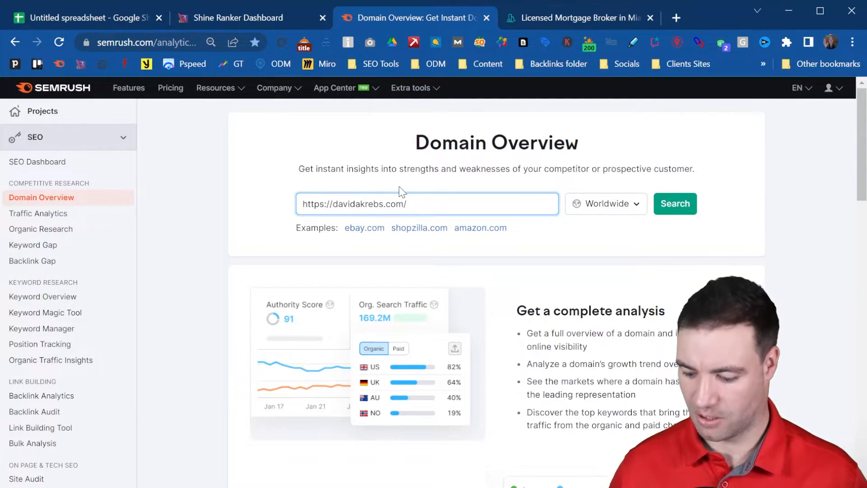
key("Return")
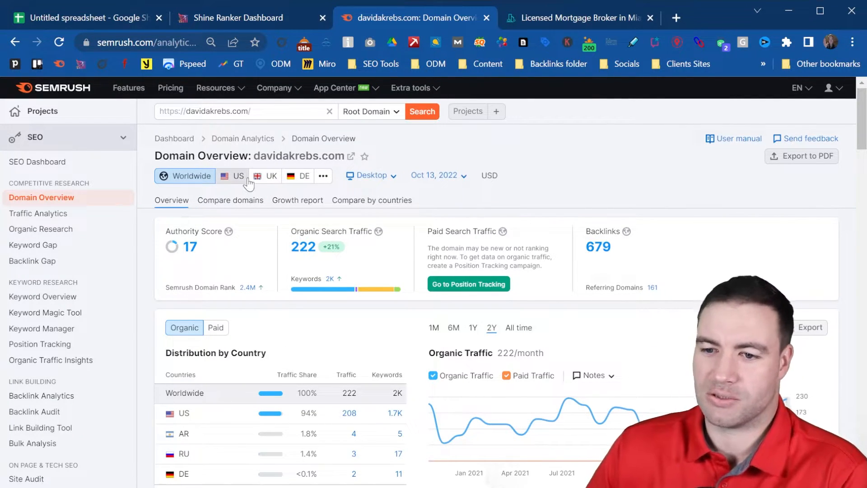
scroll(415, 241, "down", 3)
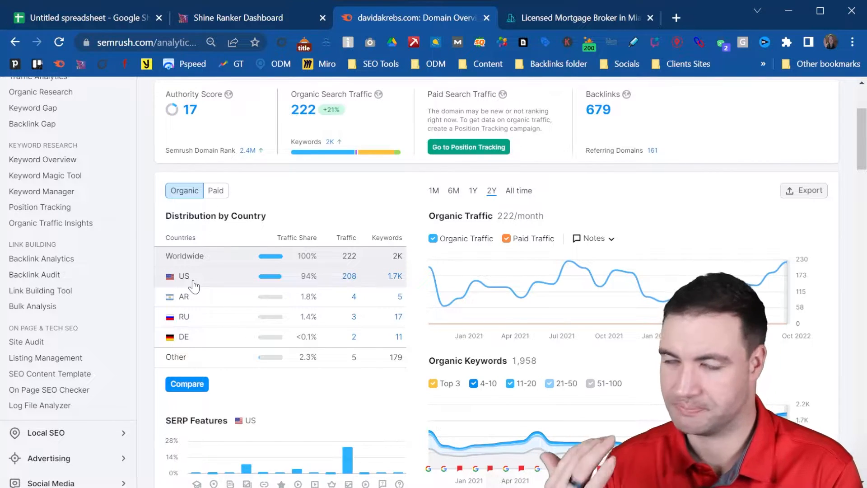
scroll(316, 244, "down", 5)
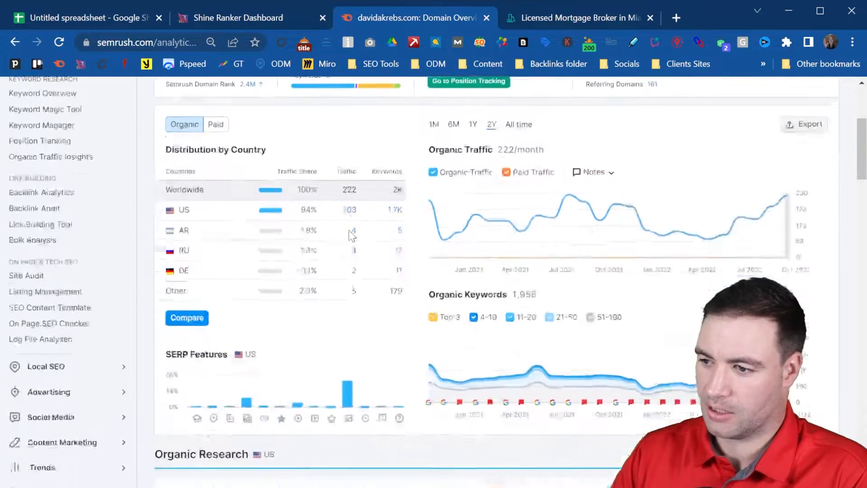
scroll(571, 244, "up", 3)
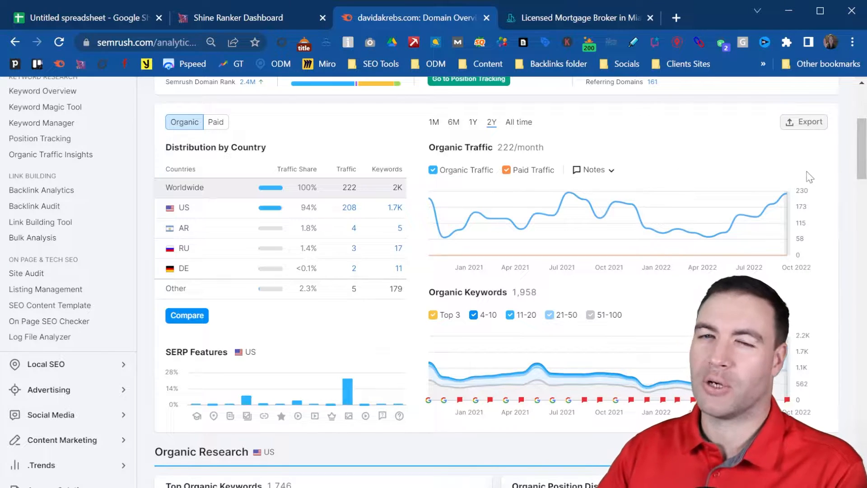
scroll(767, 225, "down", 2)
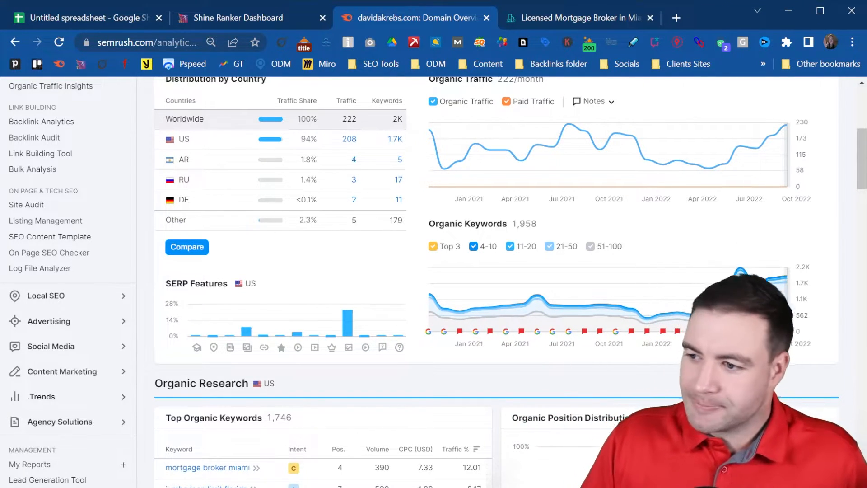
Review the top organic keywords in the Organic Research section and open their full list of positions
mouse_move(711, 277)
scroll(711, 277, "down", 1)
scroll(711, 276, "down", 5)
mouse_move(568, 246)
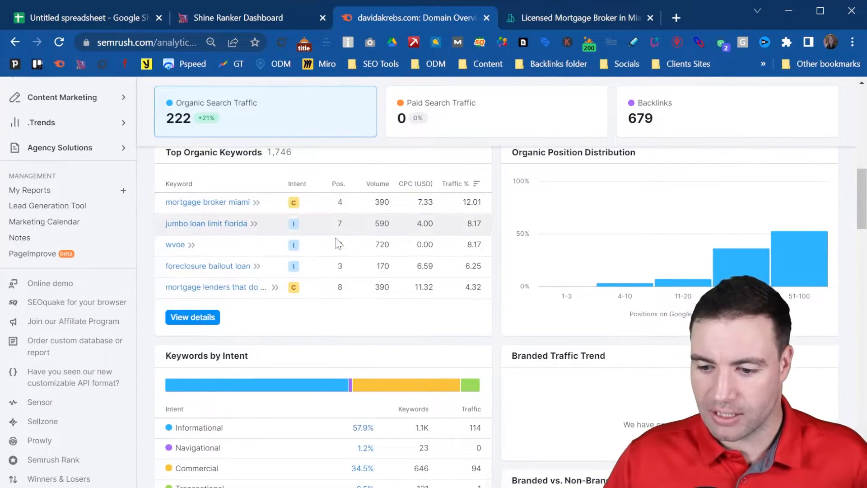
scroll(335, 254, "up", 1)
scroll(336, 254, "up", 1)
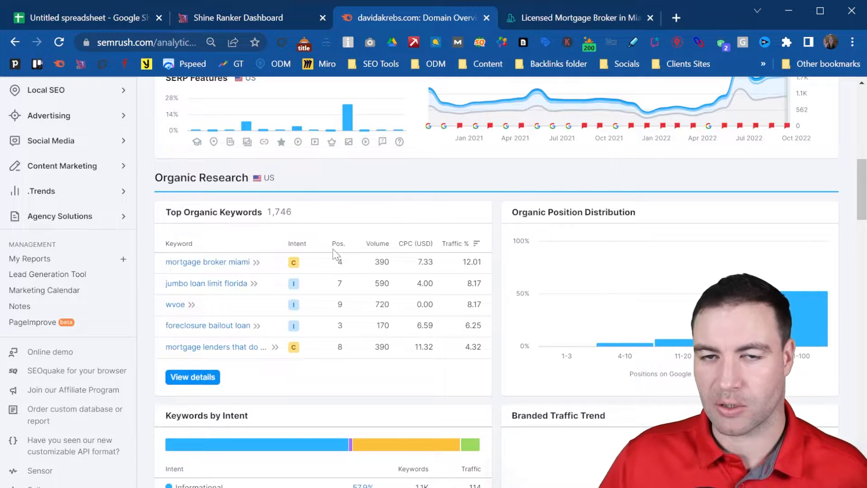
left_click(193, 377)
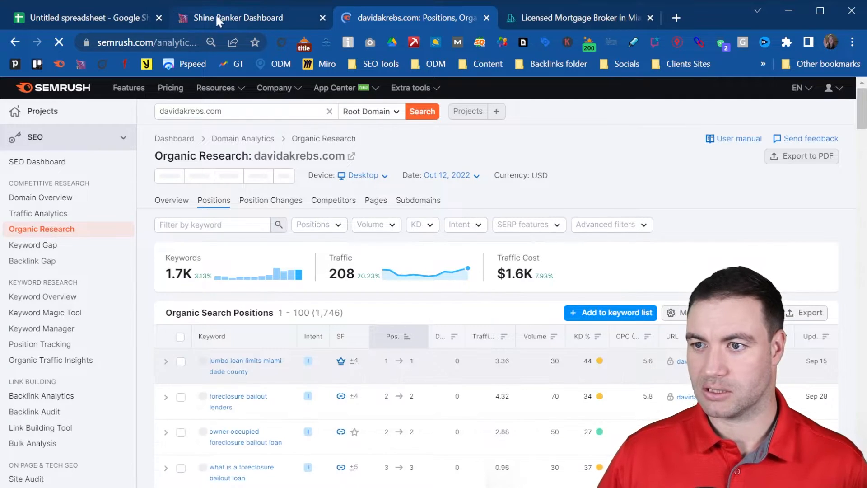
Switch to Shine Ranker and sort the Traffic Checker keywords by current rank in ascending order
left_click(216, 14)
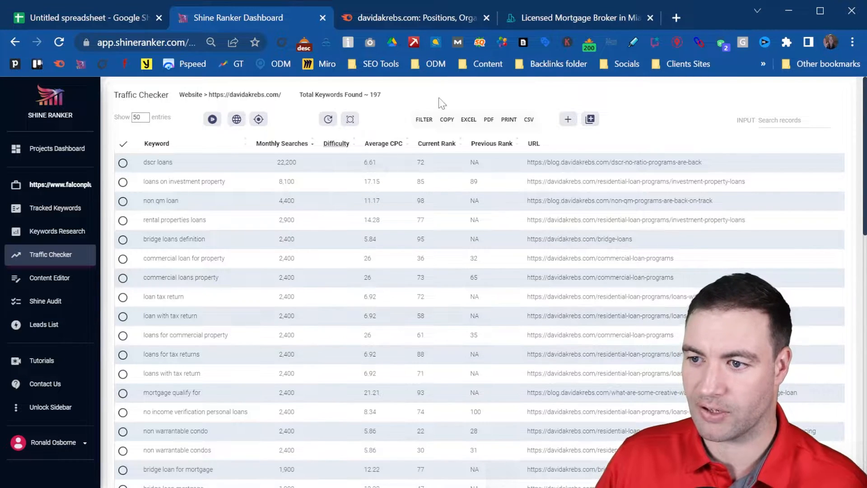
left_click(460, 144)
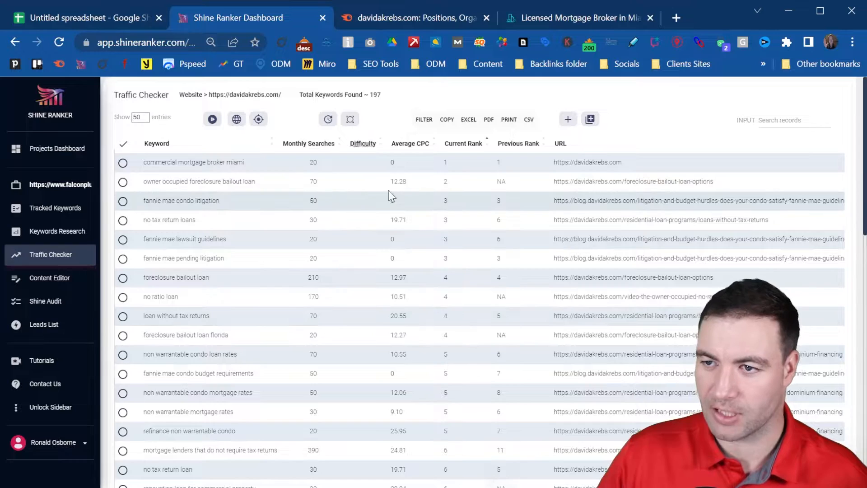
Return to Semrush and examine the site's Organic Search Positions list for its best-ranking keywords
left_click(419, 20)
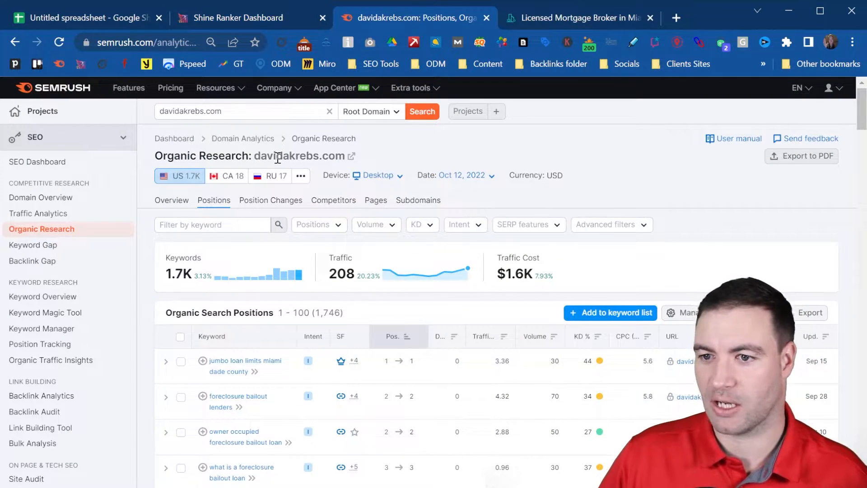
scroll(382, 280, "down", 2)
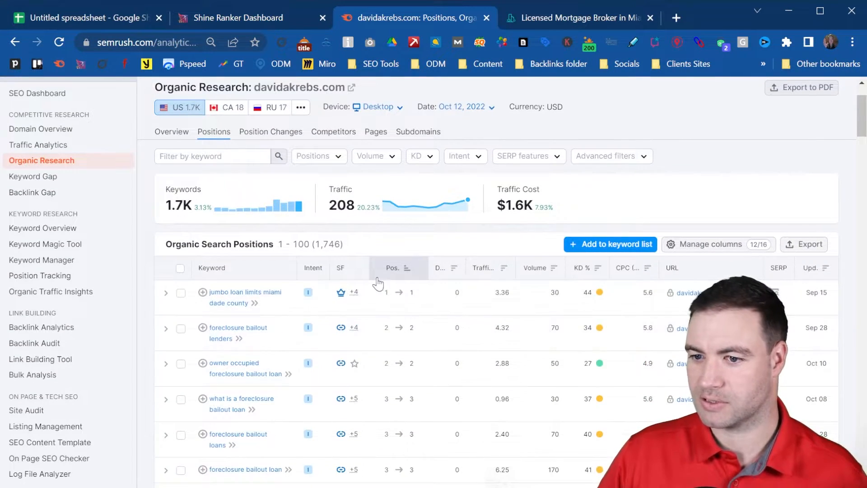
scroll(378, 284, "down", 2)
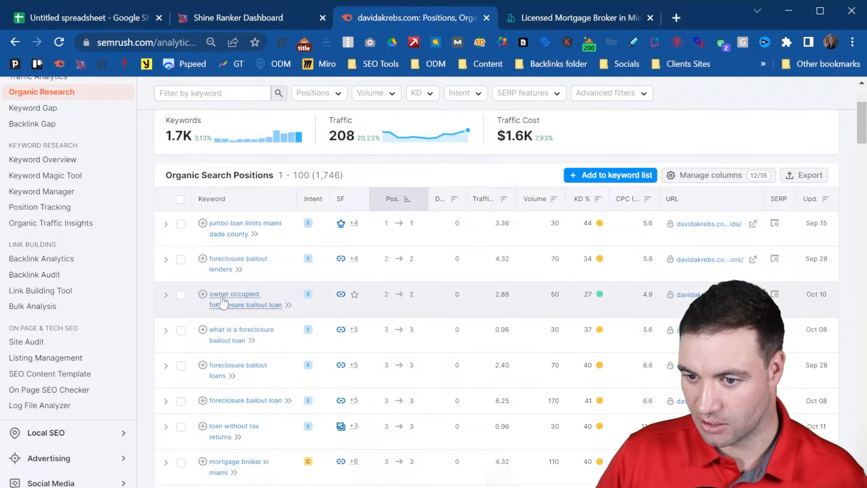
Check the search intent of the listed keywords and sort the organic positions by traffic percentage, highest first
scroll(242, 304, "down", 2)
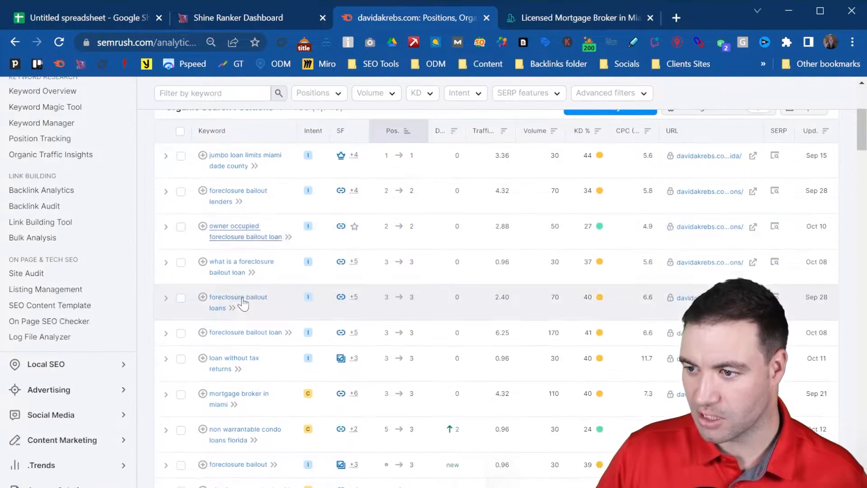
mouse_move(307, 231)
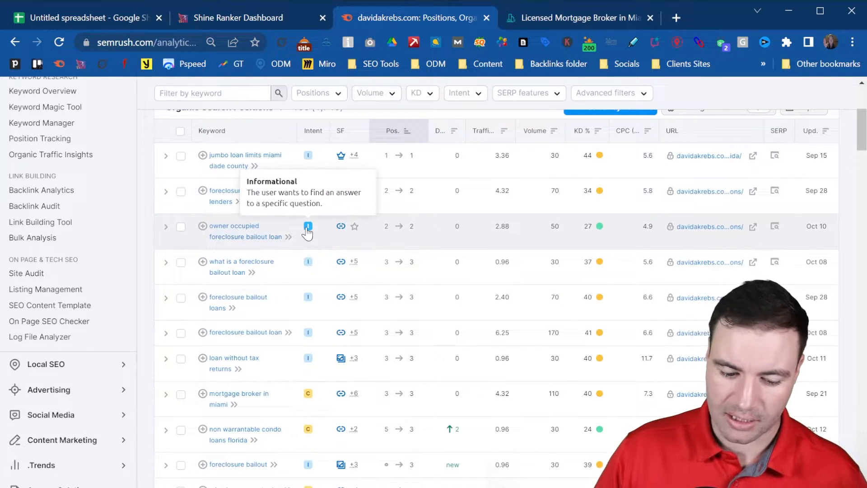
scroll(316, 252, "up", 2)
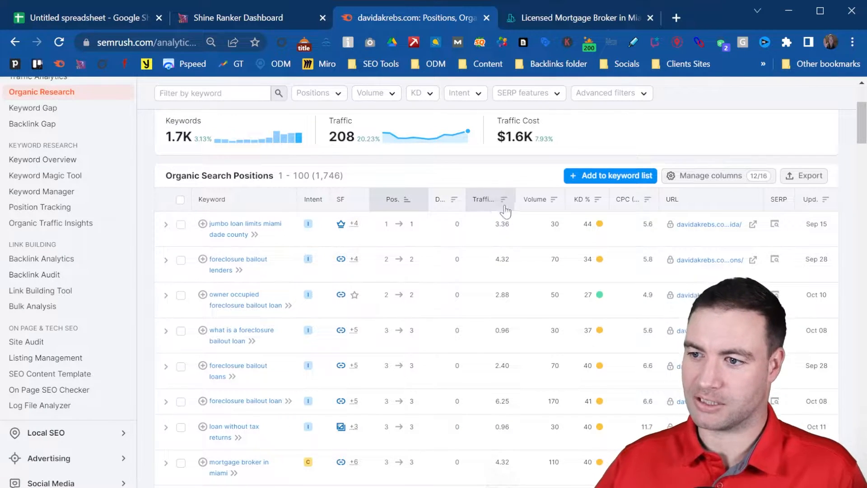
mouse_move(490, 208)
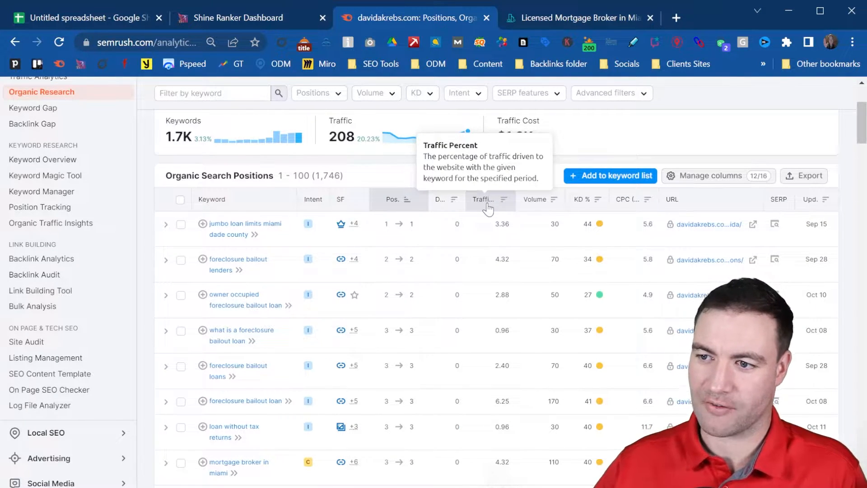
left_click(488, 209)
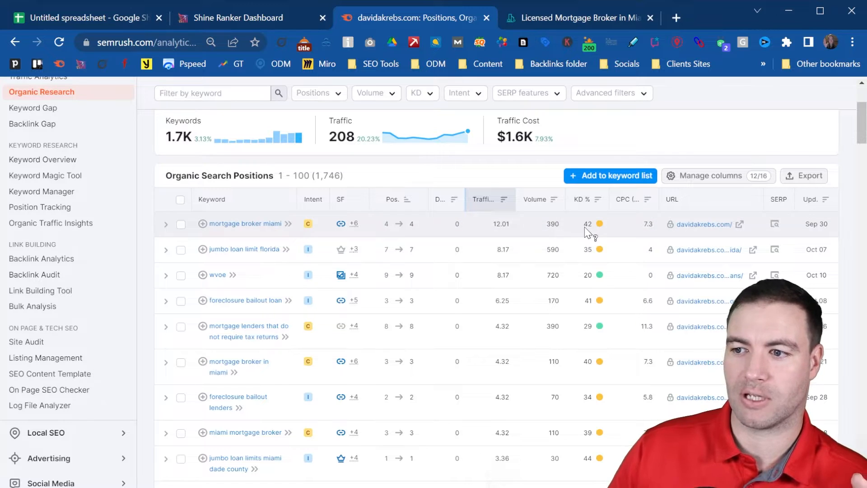
mouse_move(587, 233)
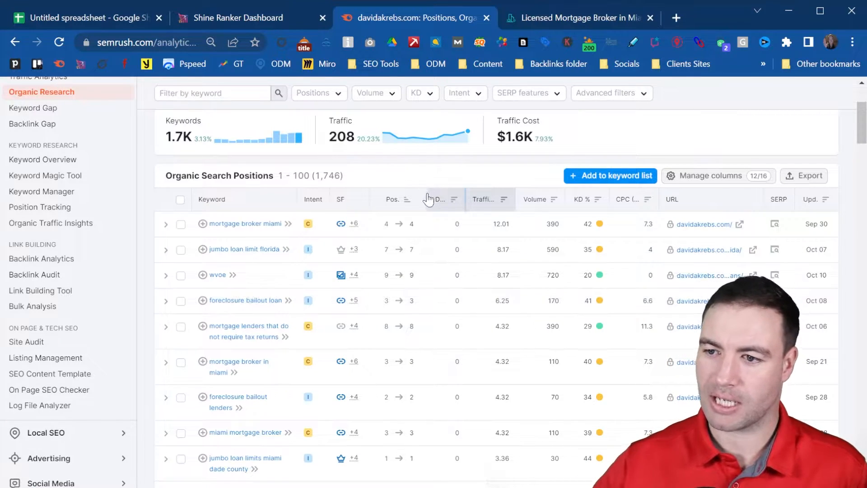
Sort the organic positions by ranking in ascending order again and examine the keywords in positions 1 to 5
left_click(395, 204)
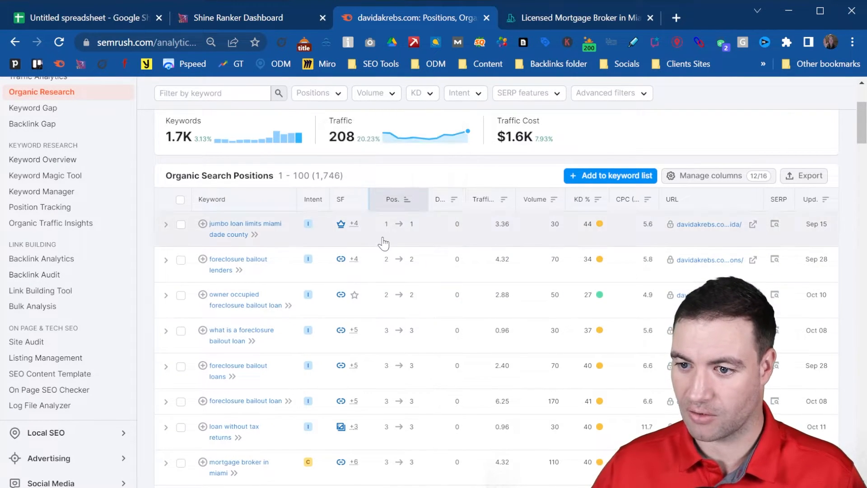
scroll(252, 284, "down", 2)
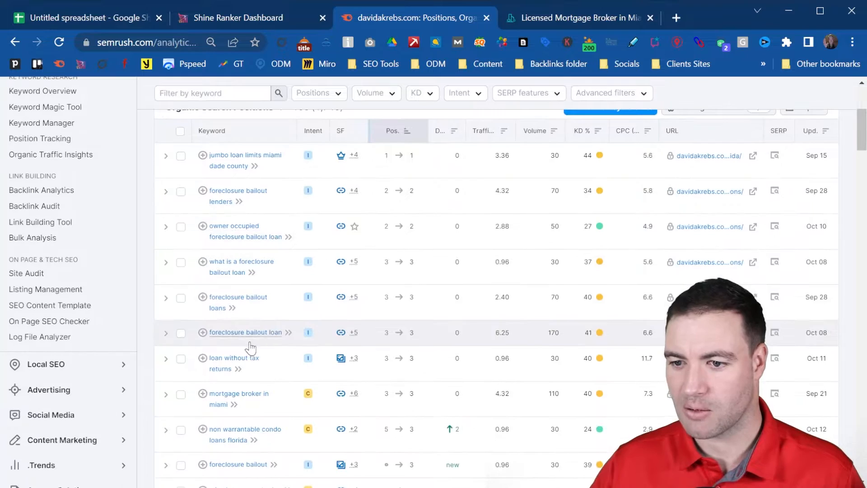
scroll(386, 363, "down", 4)
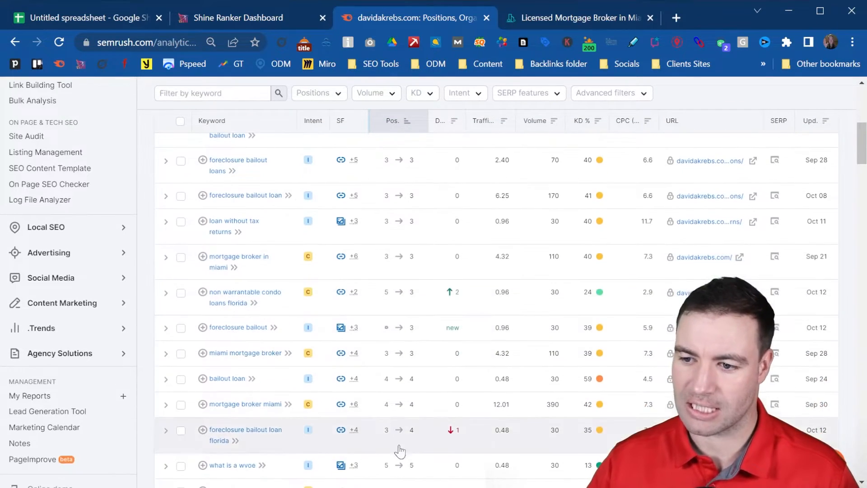
scroll(398, 348, "down", 6)
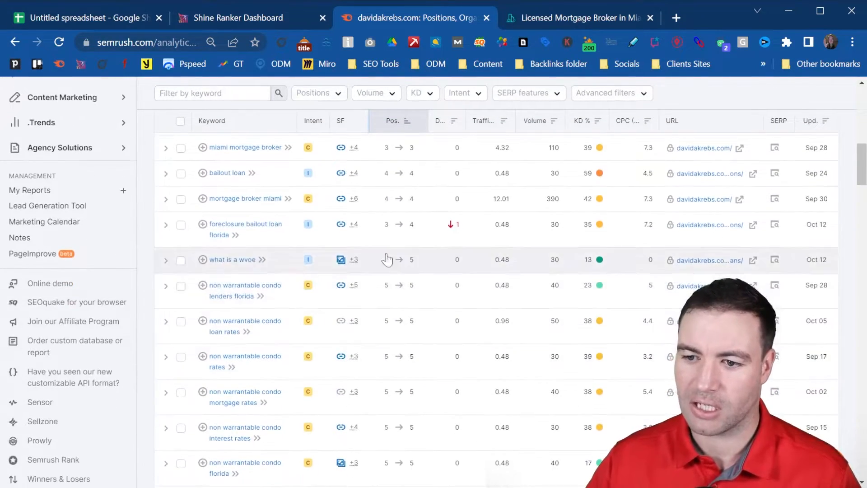
scroll(386, 321, "up", 2)
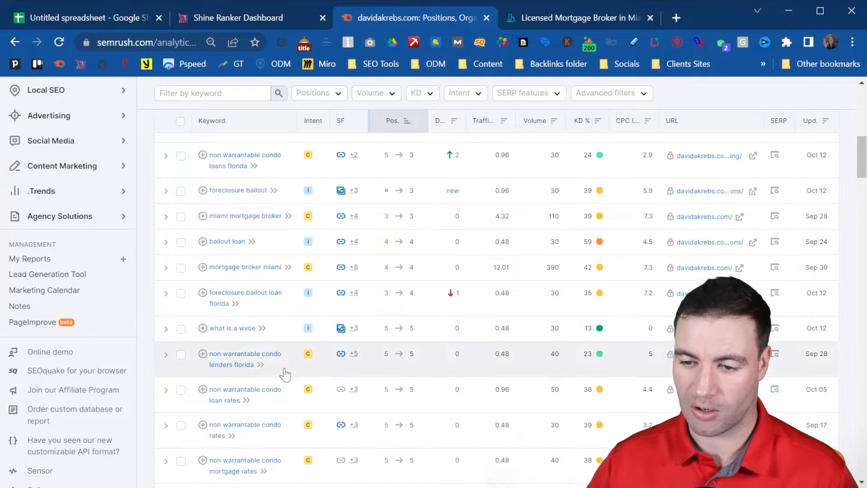
scroll(274, 368, "up", 2)
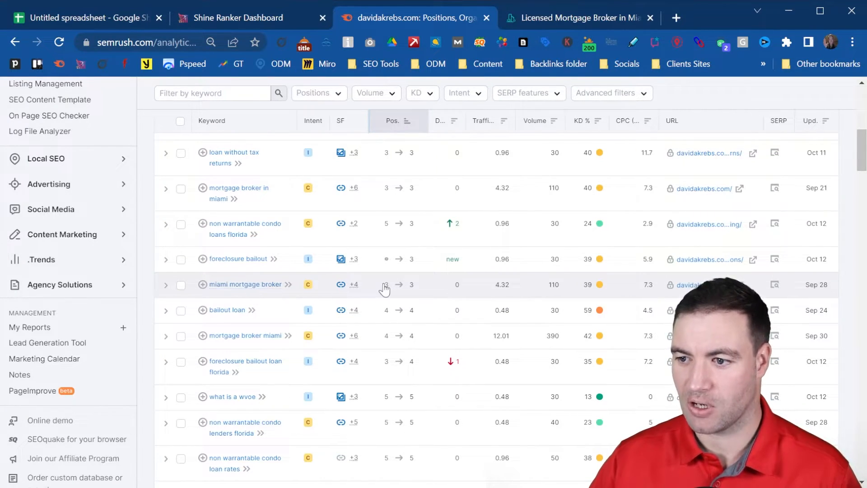
Open the SERP snapshot for "miami mortgage broker" and examine the business listings and organic results above DAK Mortgage
left_click(774, 285)
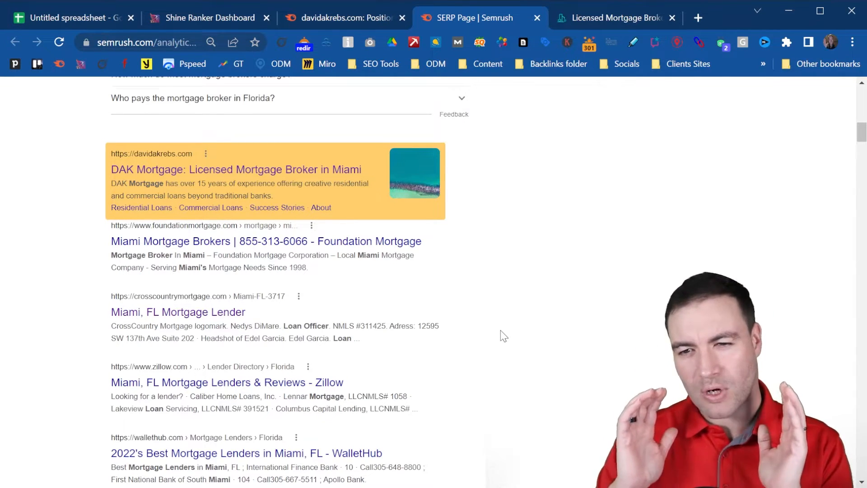
scroll(202, 271, "up", 10)
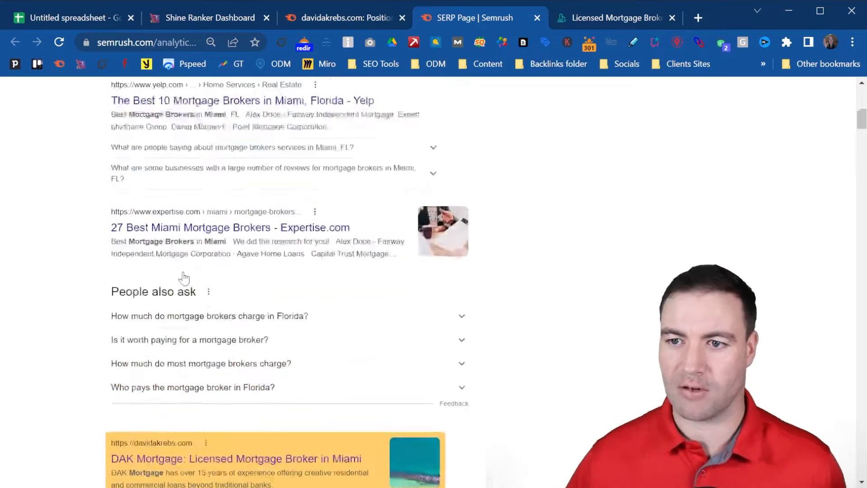
scroll(420, 227, "up", 4)
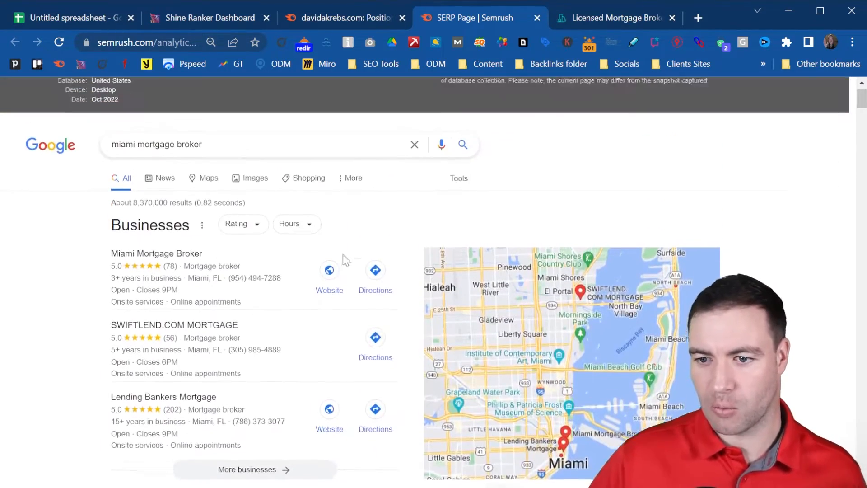
scroll(188, 244, "down", 3)
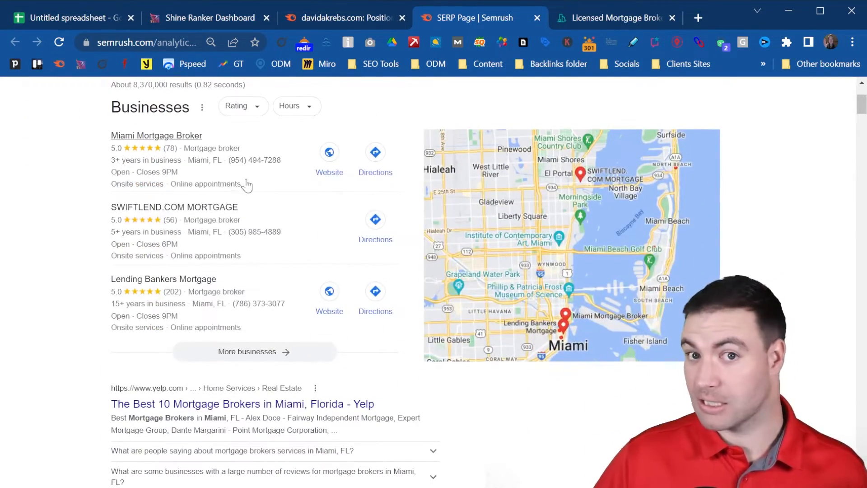
scroll(253, 184, "down", 2)
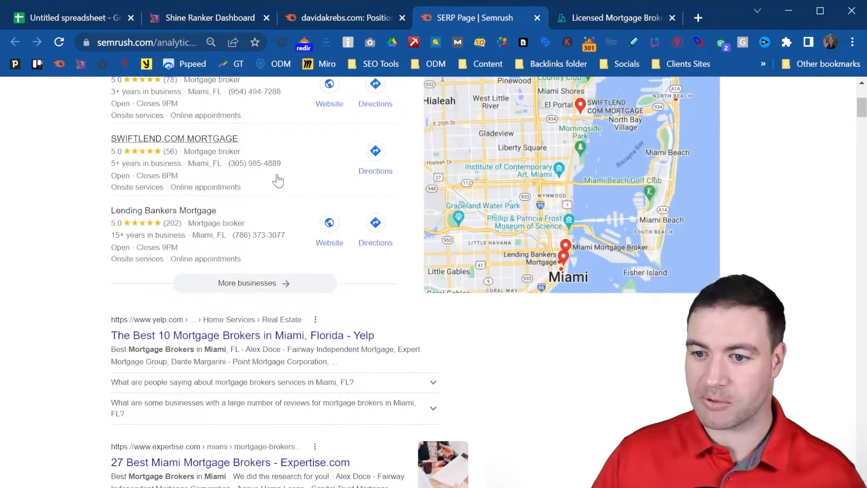
scroll(277, 181, "down", 3)
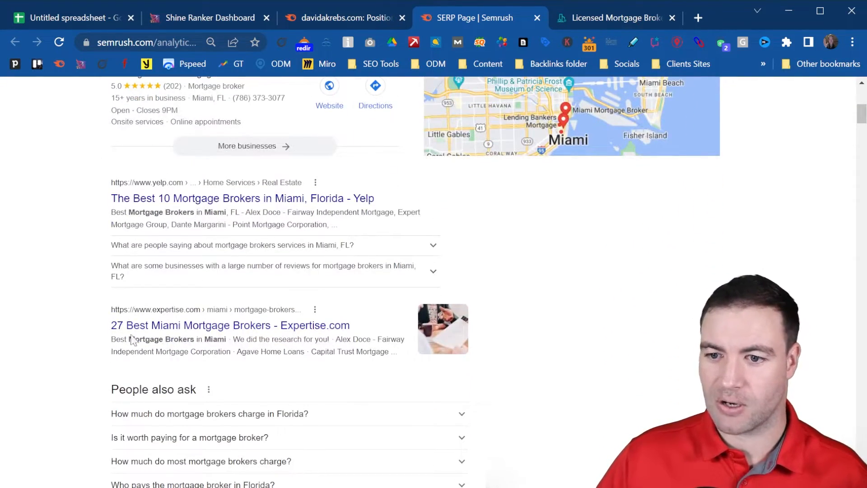
scroll(128, 267, "down", 4)
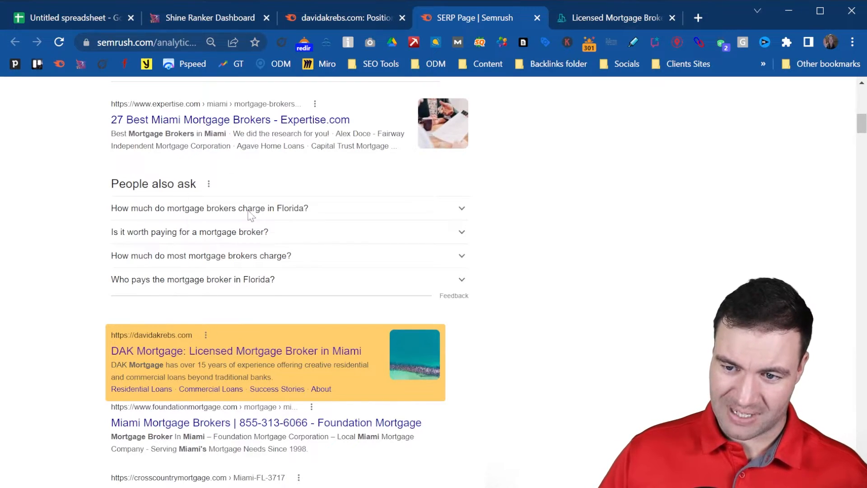
Compare the map listings and directory sites with DAK Mortgage's placement in the snapshot, and close it to return to the positions list
scroll(281, 271, "up", 8)
scroll(271, 181, "up", 5)
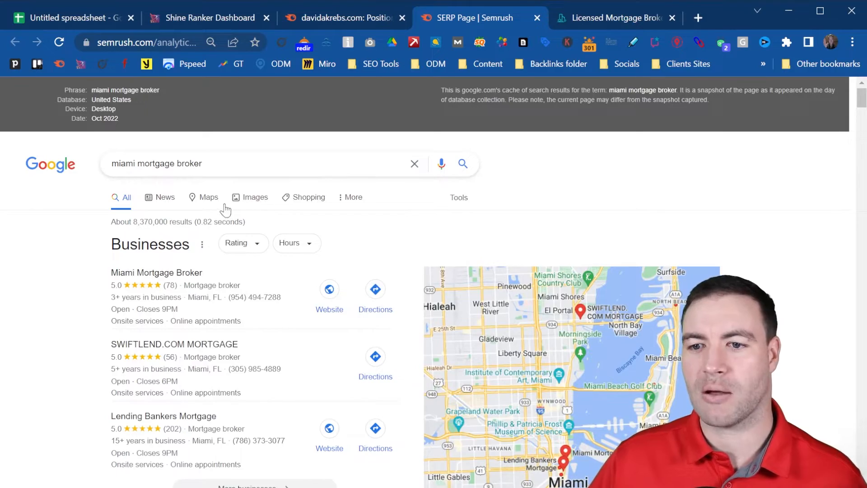
scroll(203, 204, "down", 8)
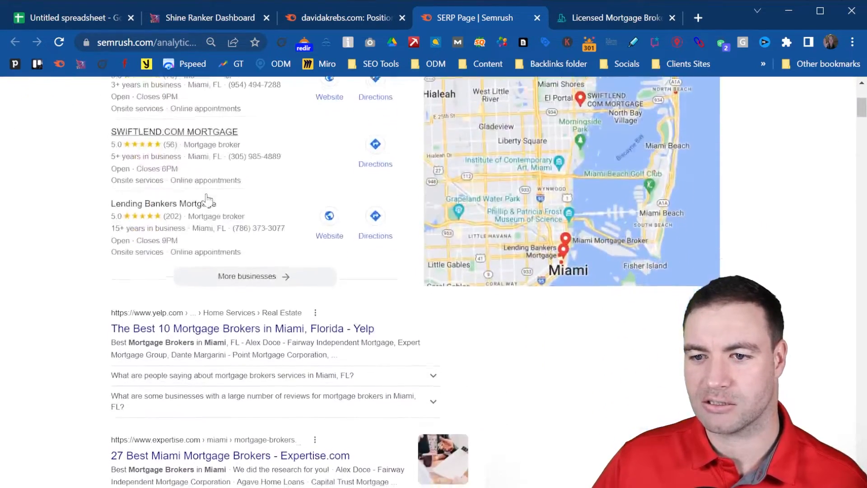
scroll(210, 196, "down", 7)
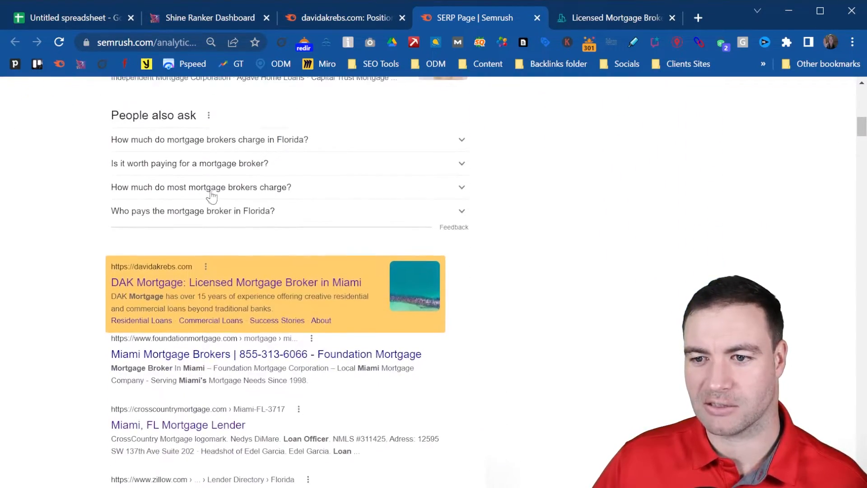
scroll(212, 195, "down", 2)
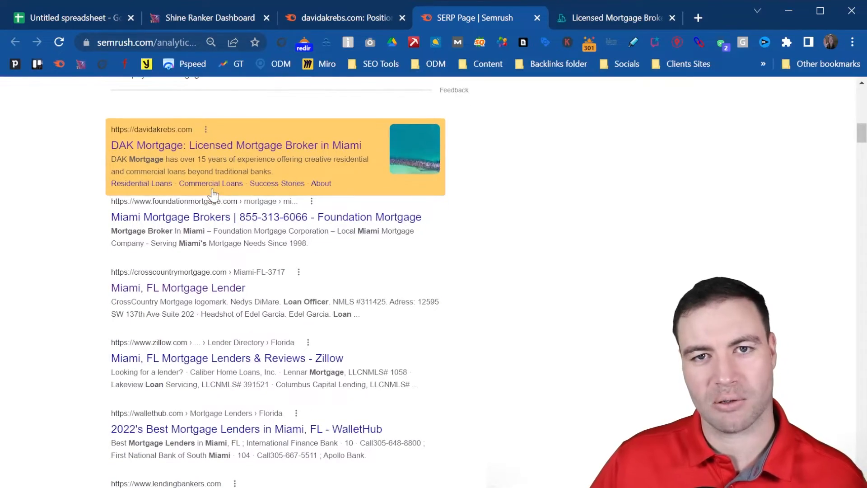
scroll(212, 195, "up", 15)
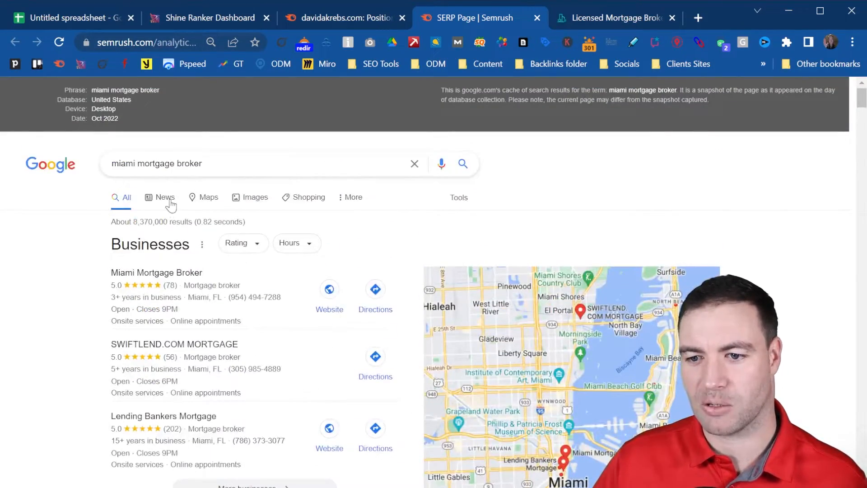
scroll(171, 205, "down", 6)
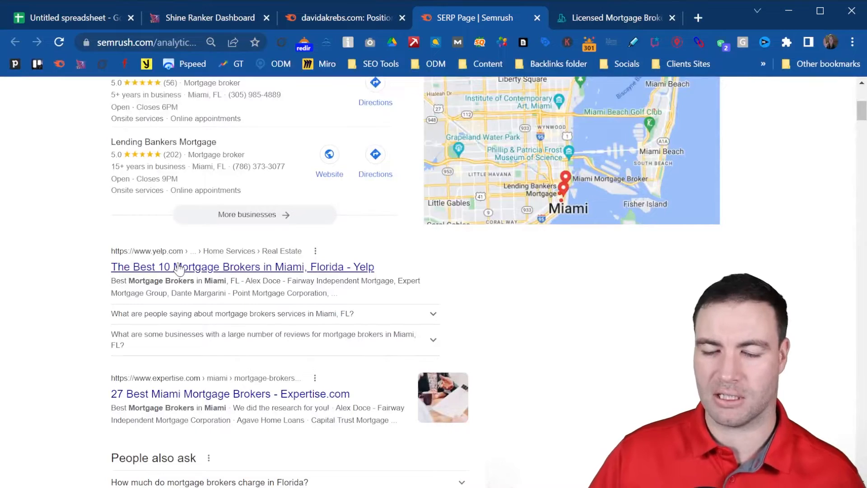
scroll(179, 269, "down", 8)
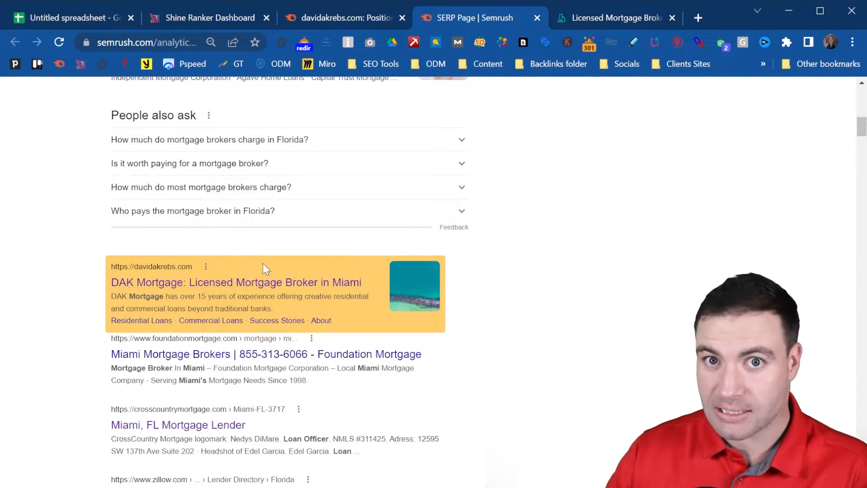
left_click(344, 18)
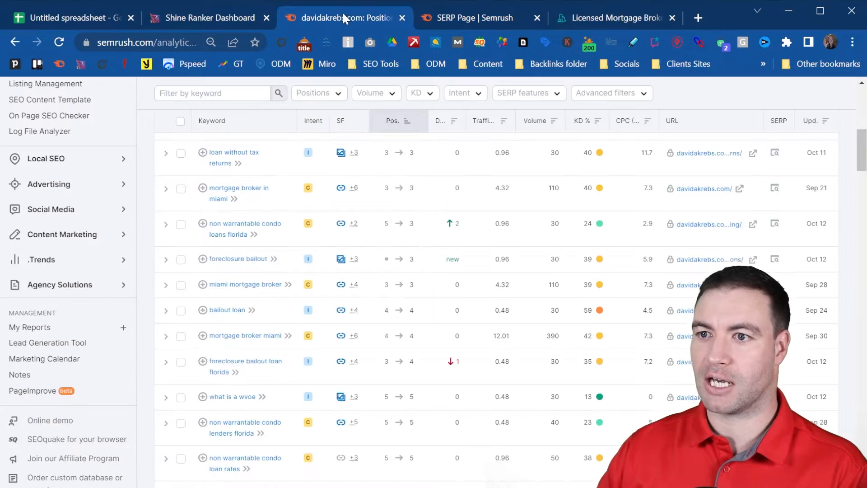
left_click(537, 18)
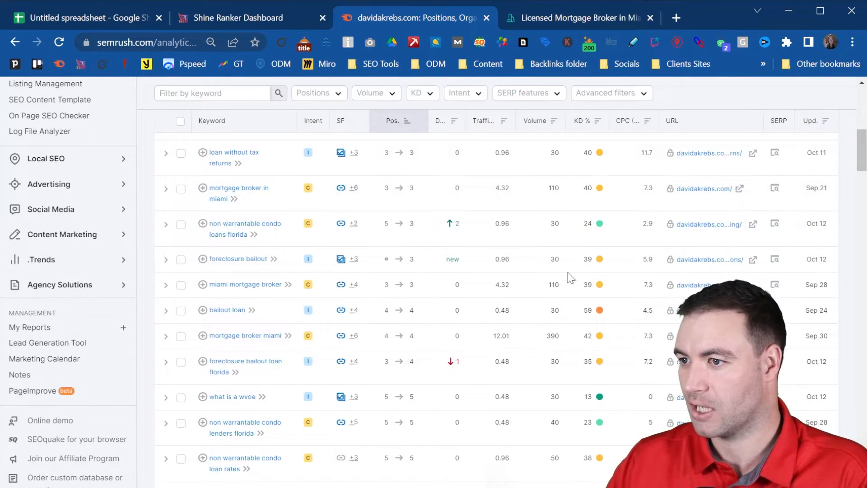
Export the site's US Organic Search Positions list as a CSV file
scroll(685, 241, "up", 9)
left_click(811, 321)
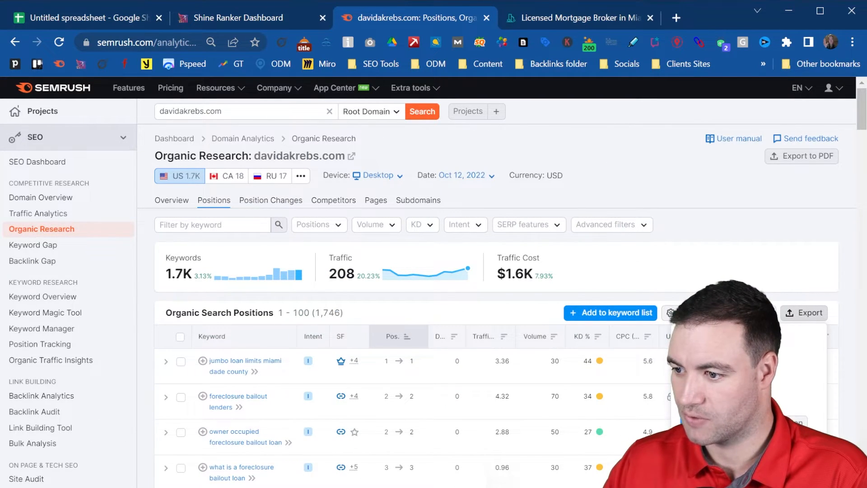
left_click(697, 422)
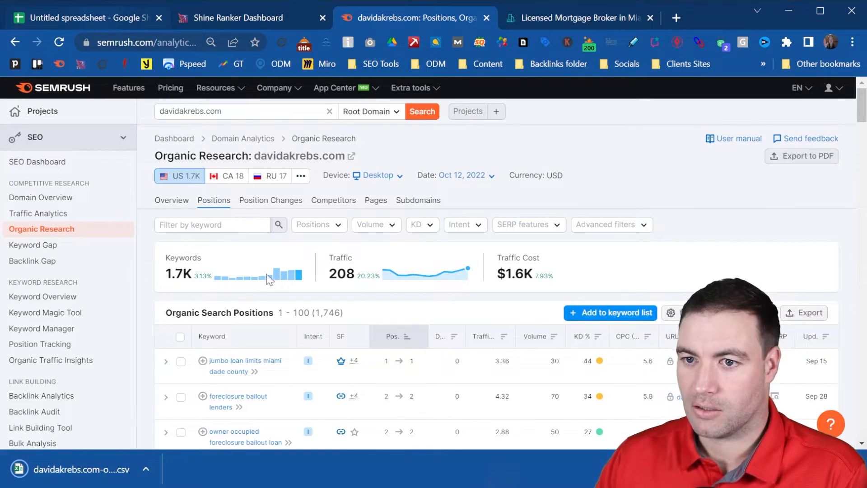
Switch to the blank Google Sheets spreadsheet and upload the exported organic positions CSV through file import
left_click(99, 9)
left_click(57, 111)
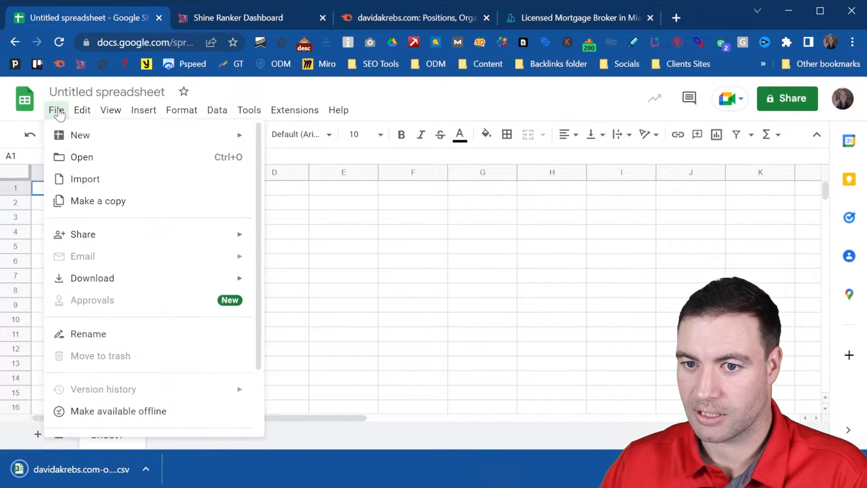
mouse_move(82, 110)
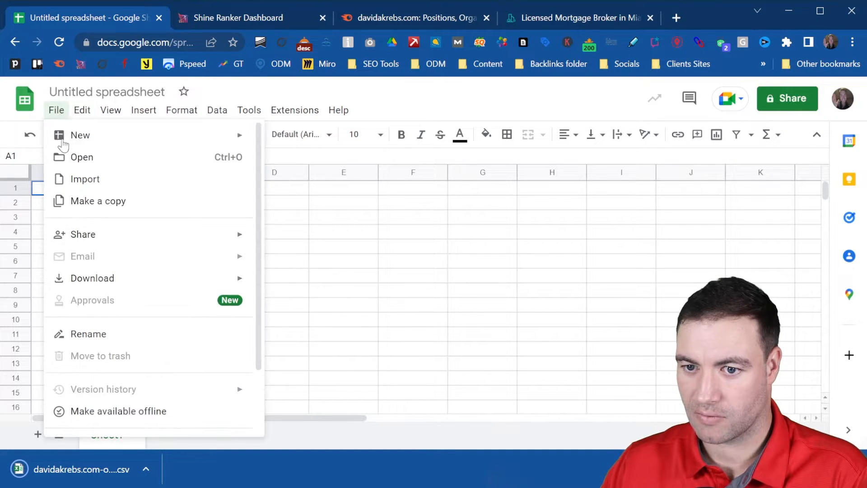
left_click(79, 180)
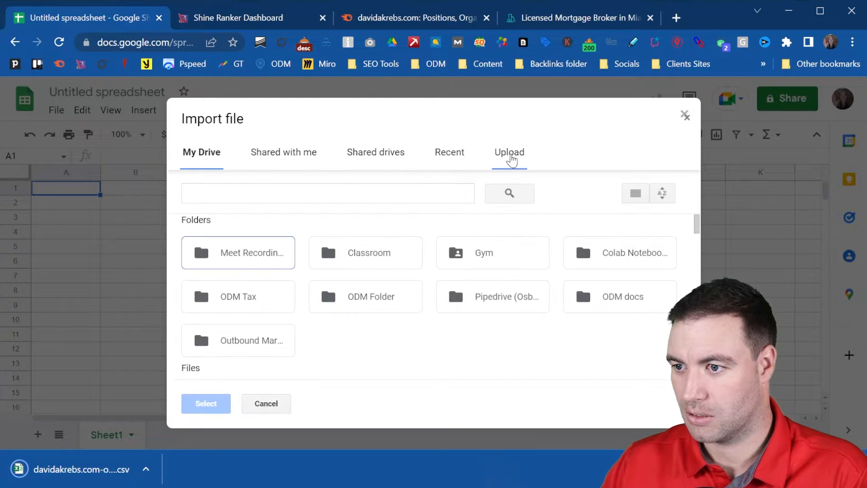
left_click(513, 157)
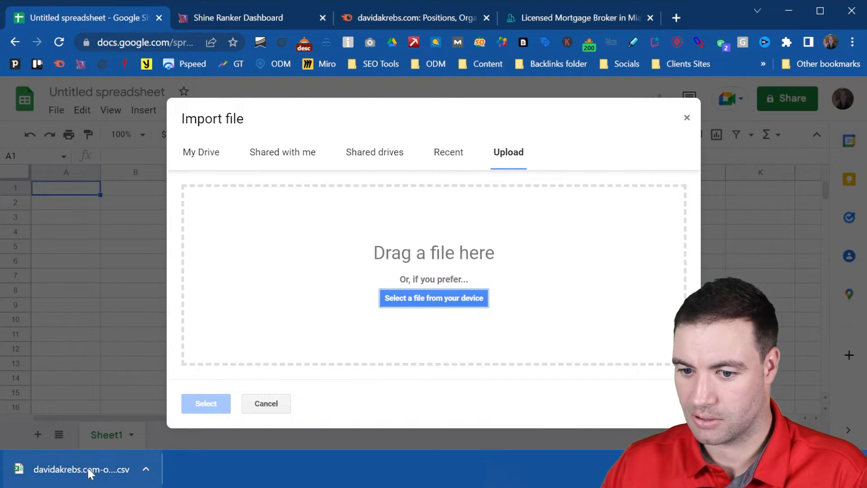
left_click_drag(89, 473, 431, 299)
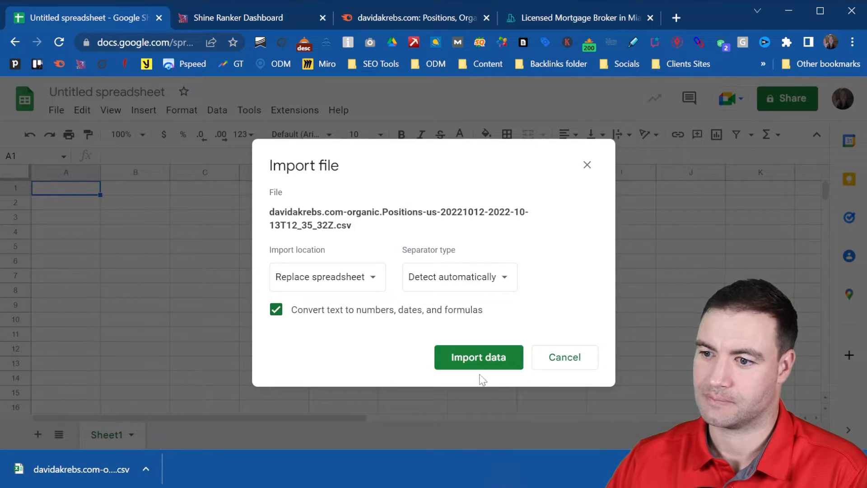
Import the CSV data with the location set to Replace current sheet, and dismiss the browser's downloads bar
left_click(378, 281)
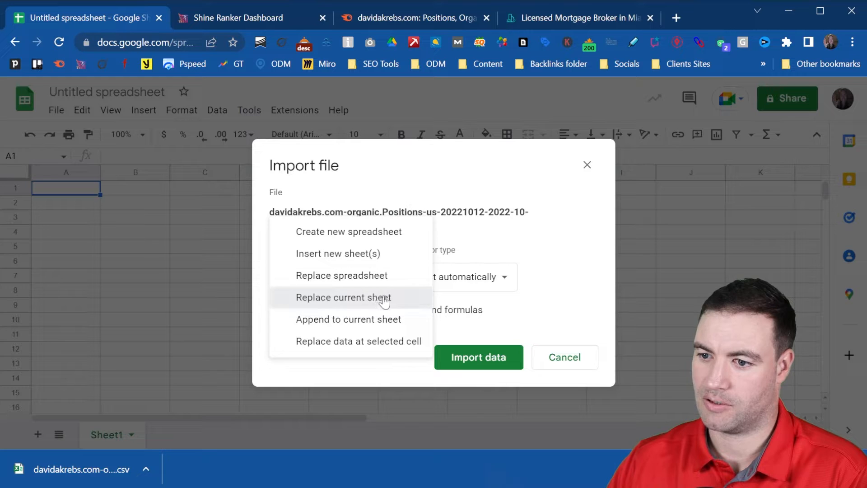
left_click(384, 298)
left_click(492, 359)
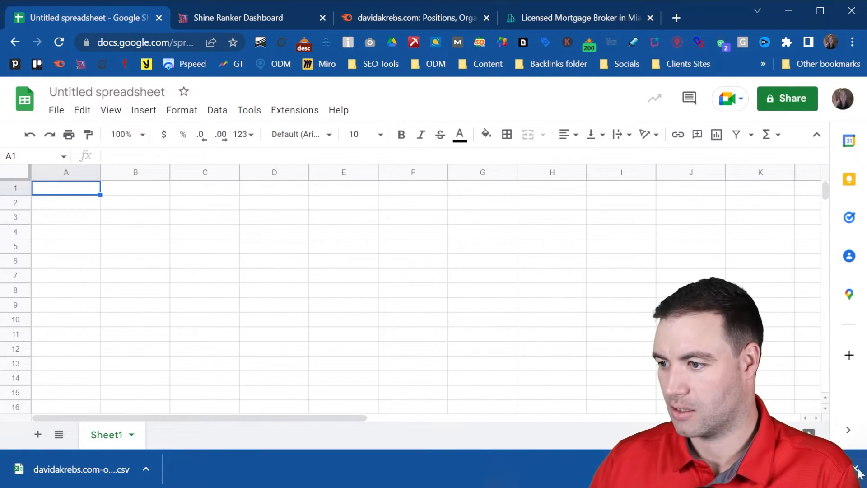
left_click(856, 469)
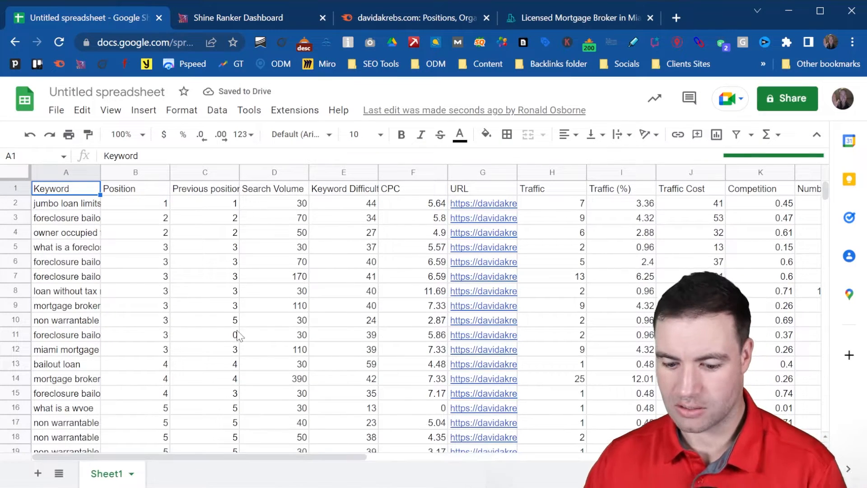
Look over the imported rows and fit the URL column's width to its contents
scroll(246, 256, "down", 1)
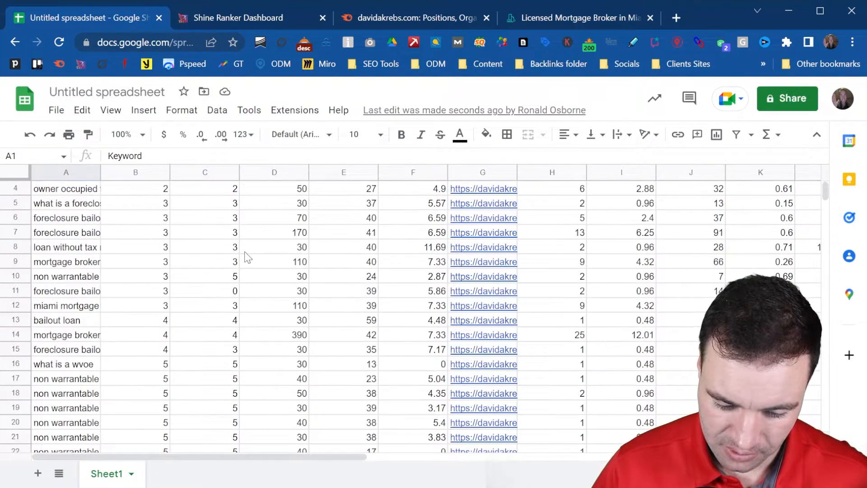
scroll(244, 253, "down", 1)
scroll(244, 254, "up", 2)
key("ctrl+minus")
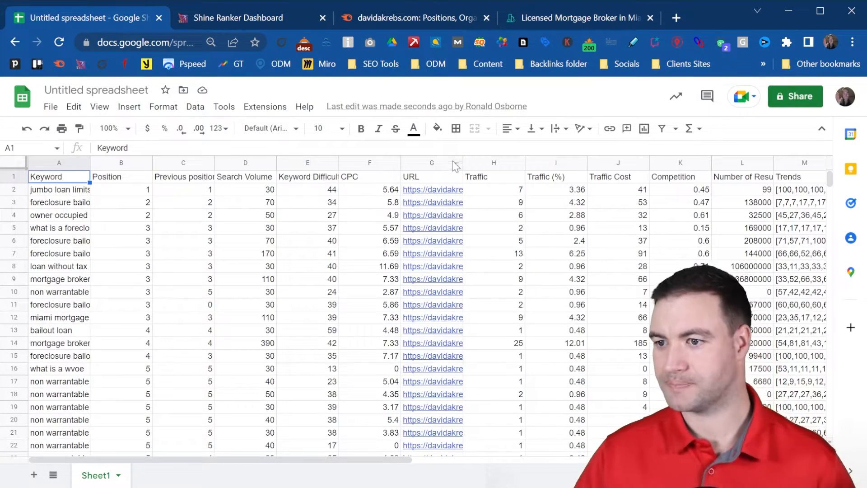
left_click_drag(462, 163, 461, 163)
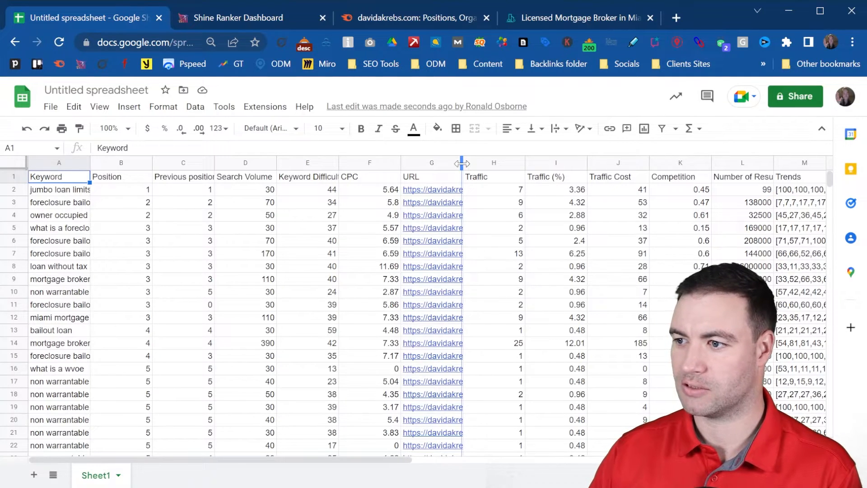
double_click(461, 163)
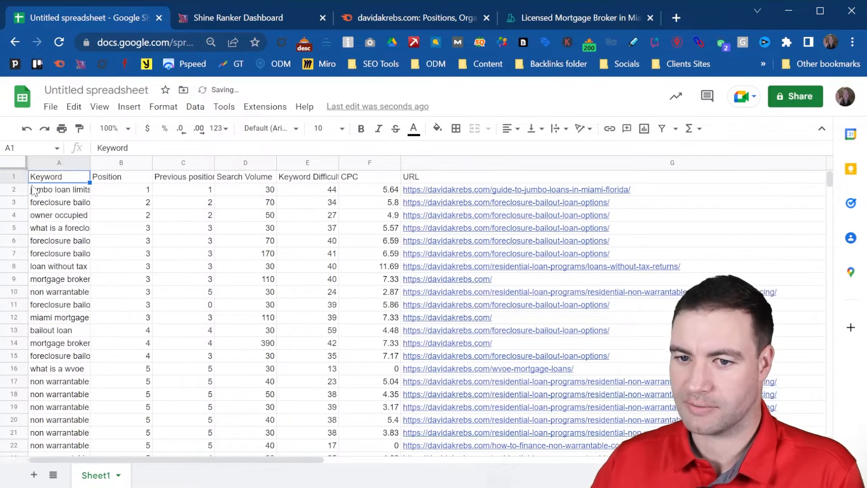
Create a filter across the whole sheet so every header column can be sorted
left_click(14, 163)
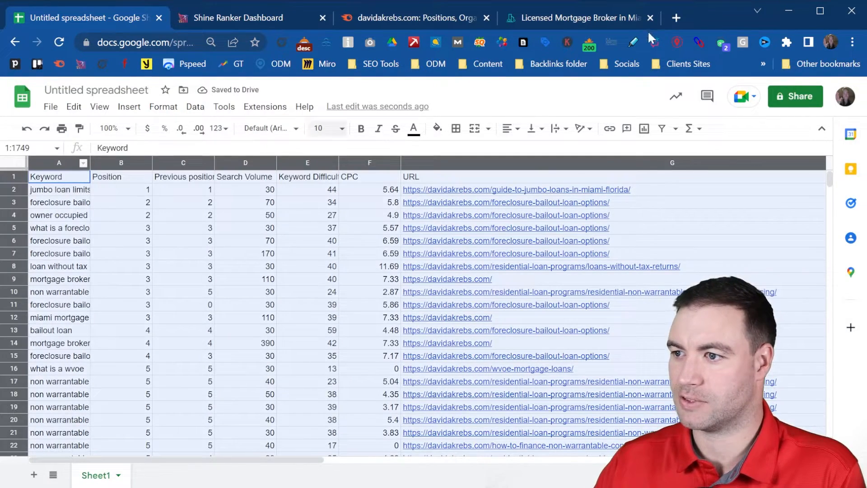
left_click(663, 137)
left_click(608, 177)
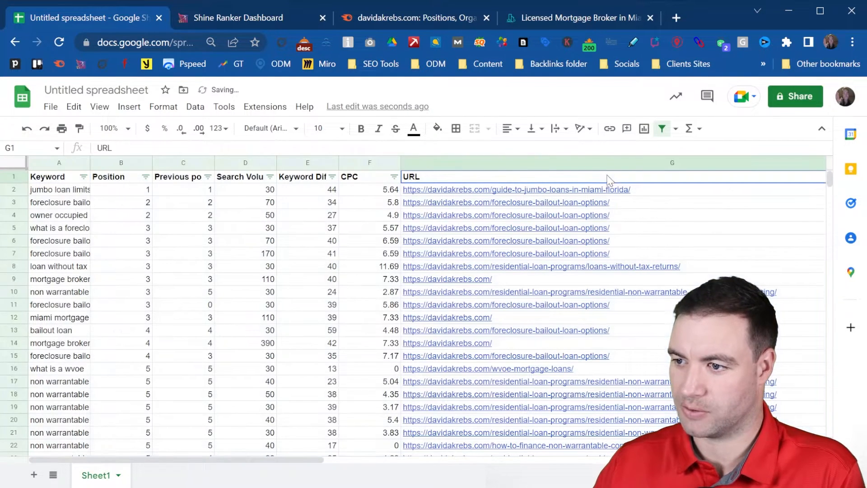
Sort the sheet by the URL column from A to Z
left_click_drag(291, 460, 392, 470)
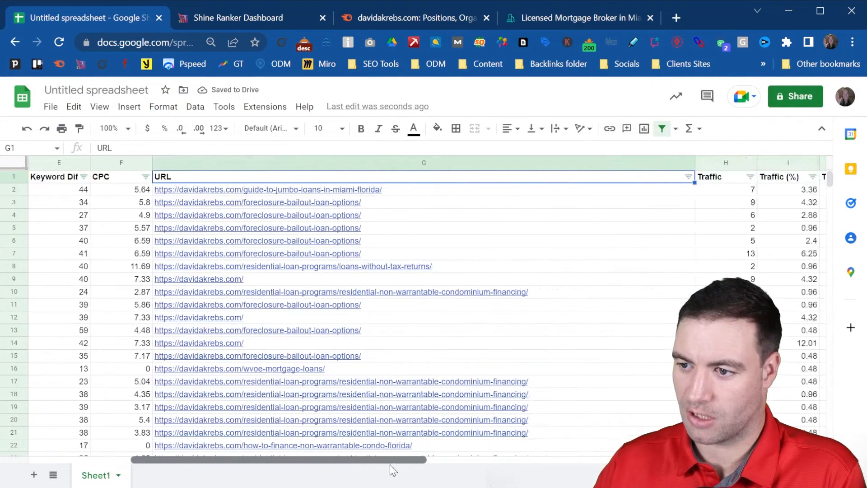
left_click(688, 176)
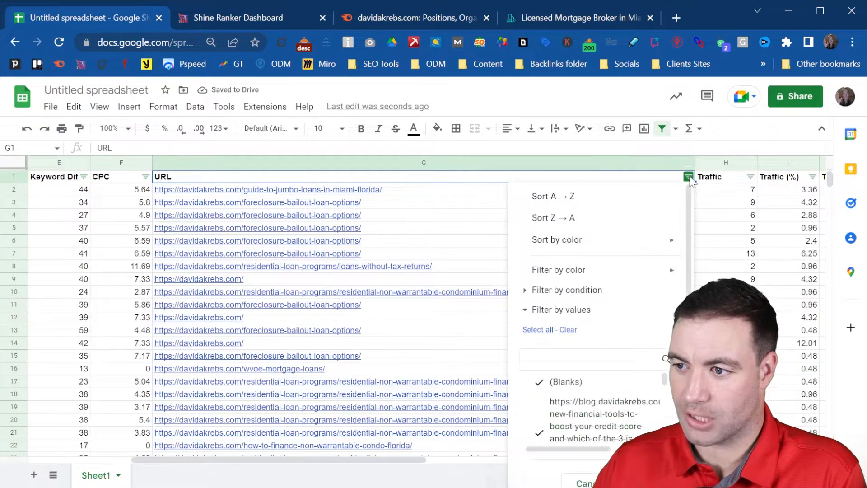
left_click(613, 206)
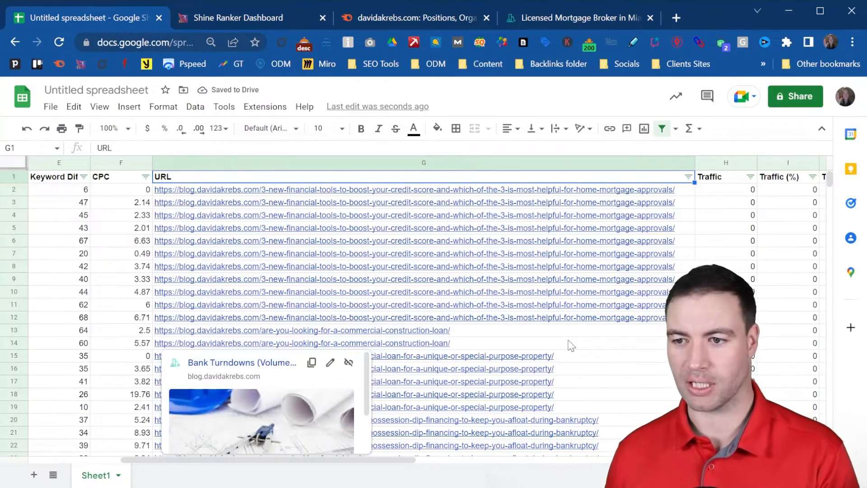
Select A2:G12 to review the keywords and positions of the blog post about three new financial tools
left_click_drag(379, 460, 291, 467)
mouse_move(559, 249)
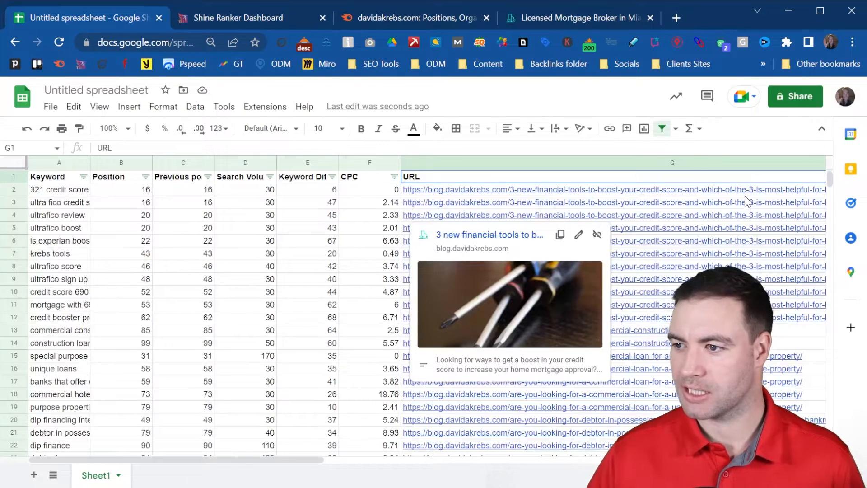
left_click_drag(747, 190, 36, 316)
mouse_move(419, 292)
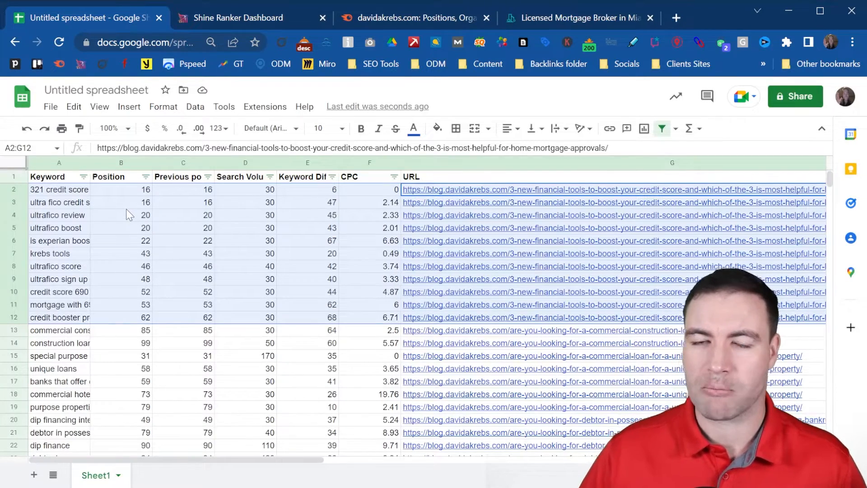
Examine the positions of the remaining blog URLs' keywords down to the creative ways to qualify post, selecting position cell B147
scroll(123, 194, "down", 7)
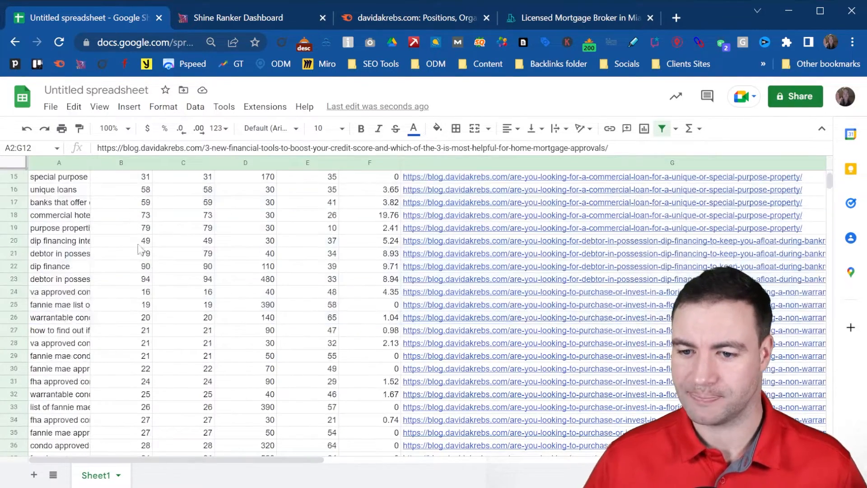
scroll(285, 265, "down", 13)
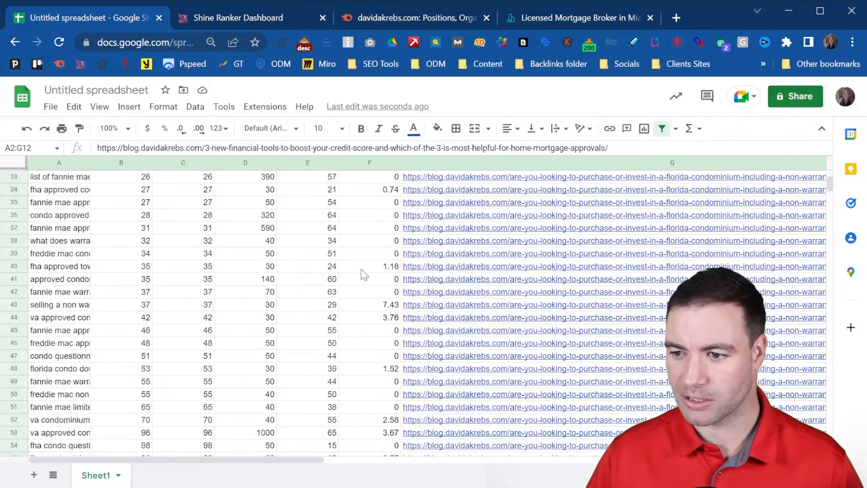
scroll(544, 262, "up", 2)
scroll(543, 261, "up", 1)
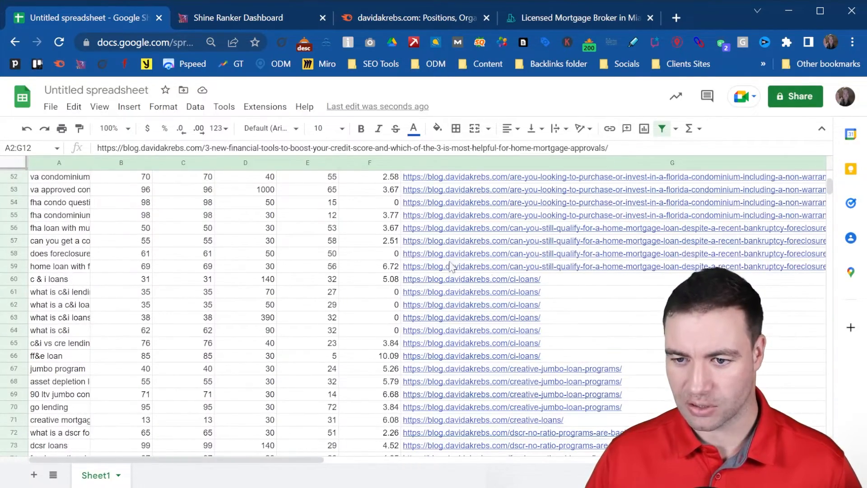
scroll(237, 259, "down", 10)
scroll(165, 246, "down", 14)
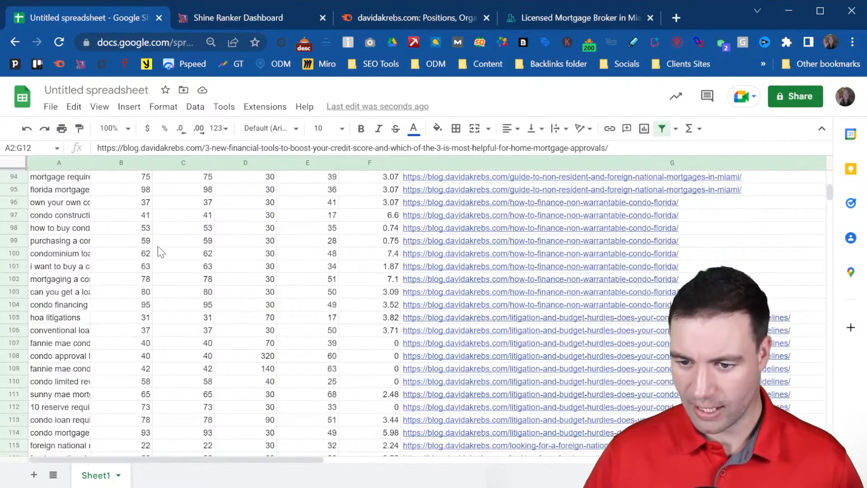
scroll(149, 266, "down", 3)
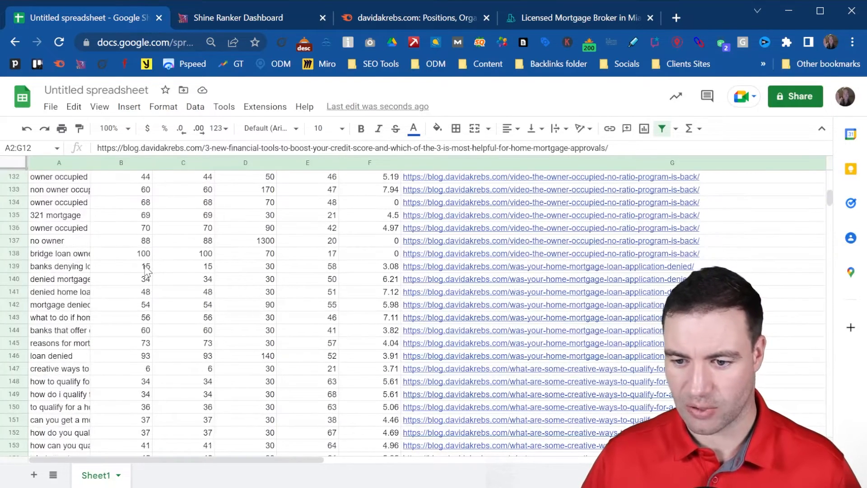
left_click(127, 307)
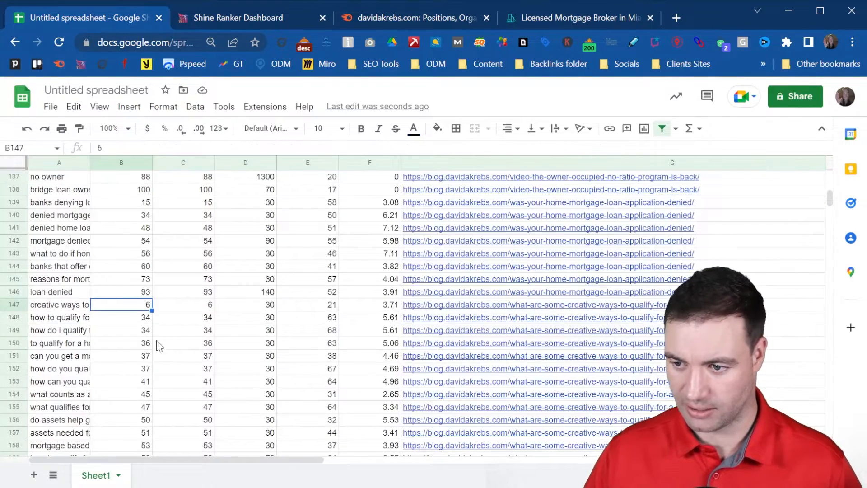
scroll(605, 273, "down", 1)
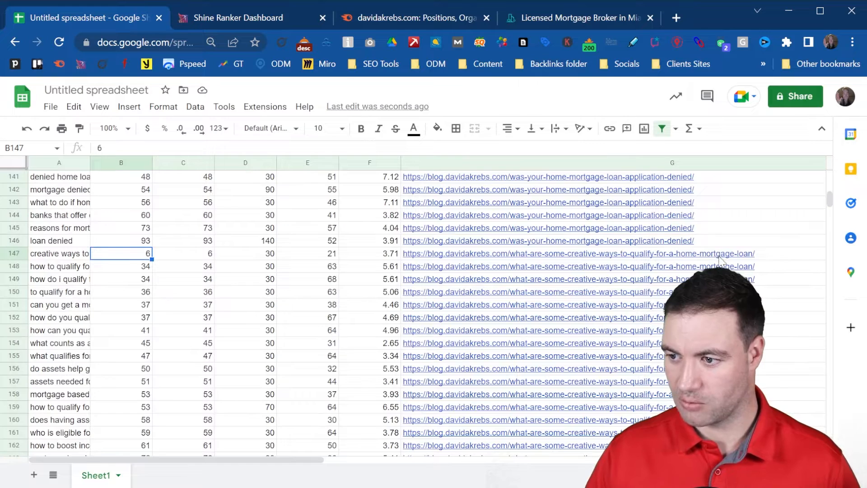
Select A147:G170 for the creative ways to qualify post, and compare its keyword positions with the homepage rows below
left_click_drag(720, 260, 722, 356)
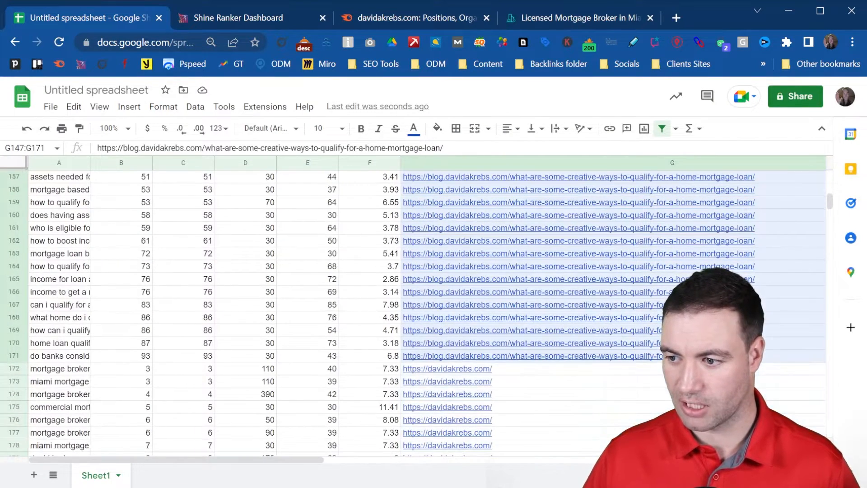
left_click_drag(659, 363, 52, 348)
scroll(375, 232, "up", 5)
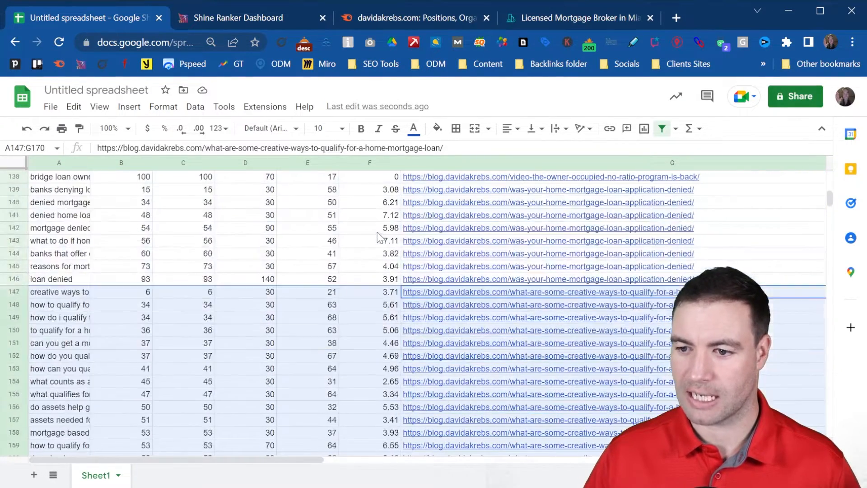
scroll(102, 216, "down", 3)
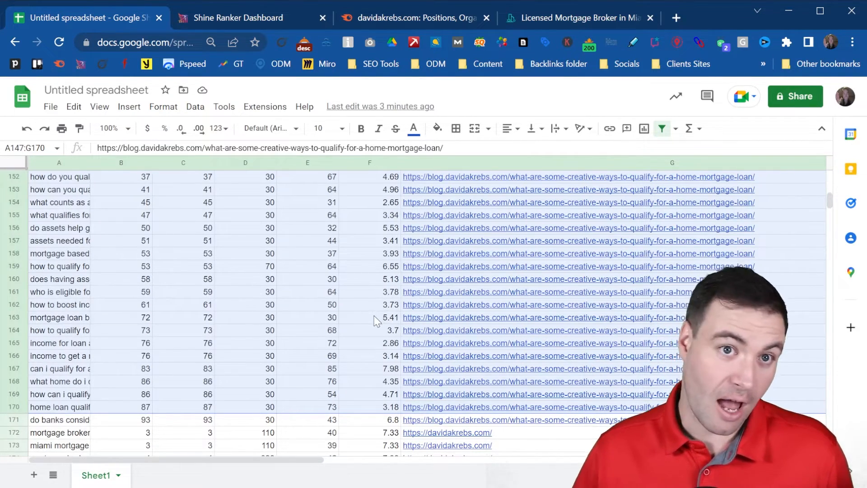
scroll(382, 318, "down", 5)
scroll(296, 311, "up", 3)
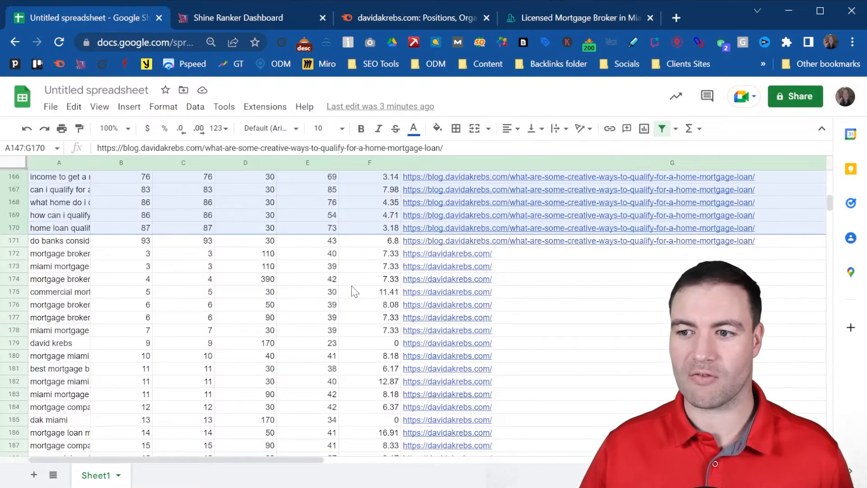